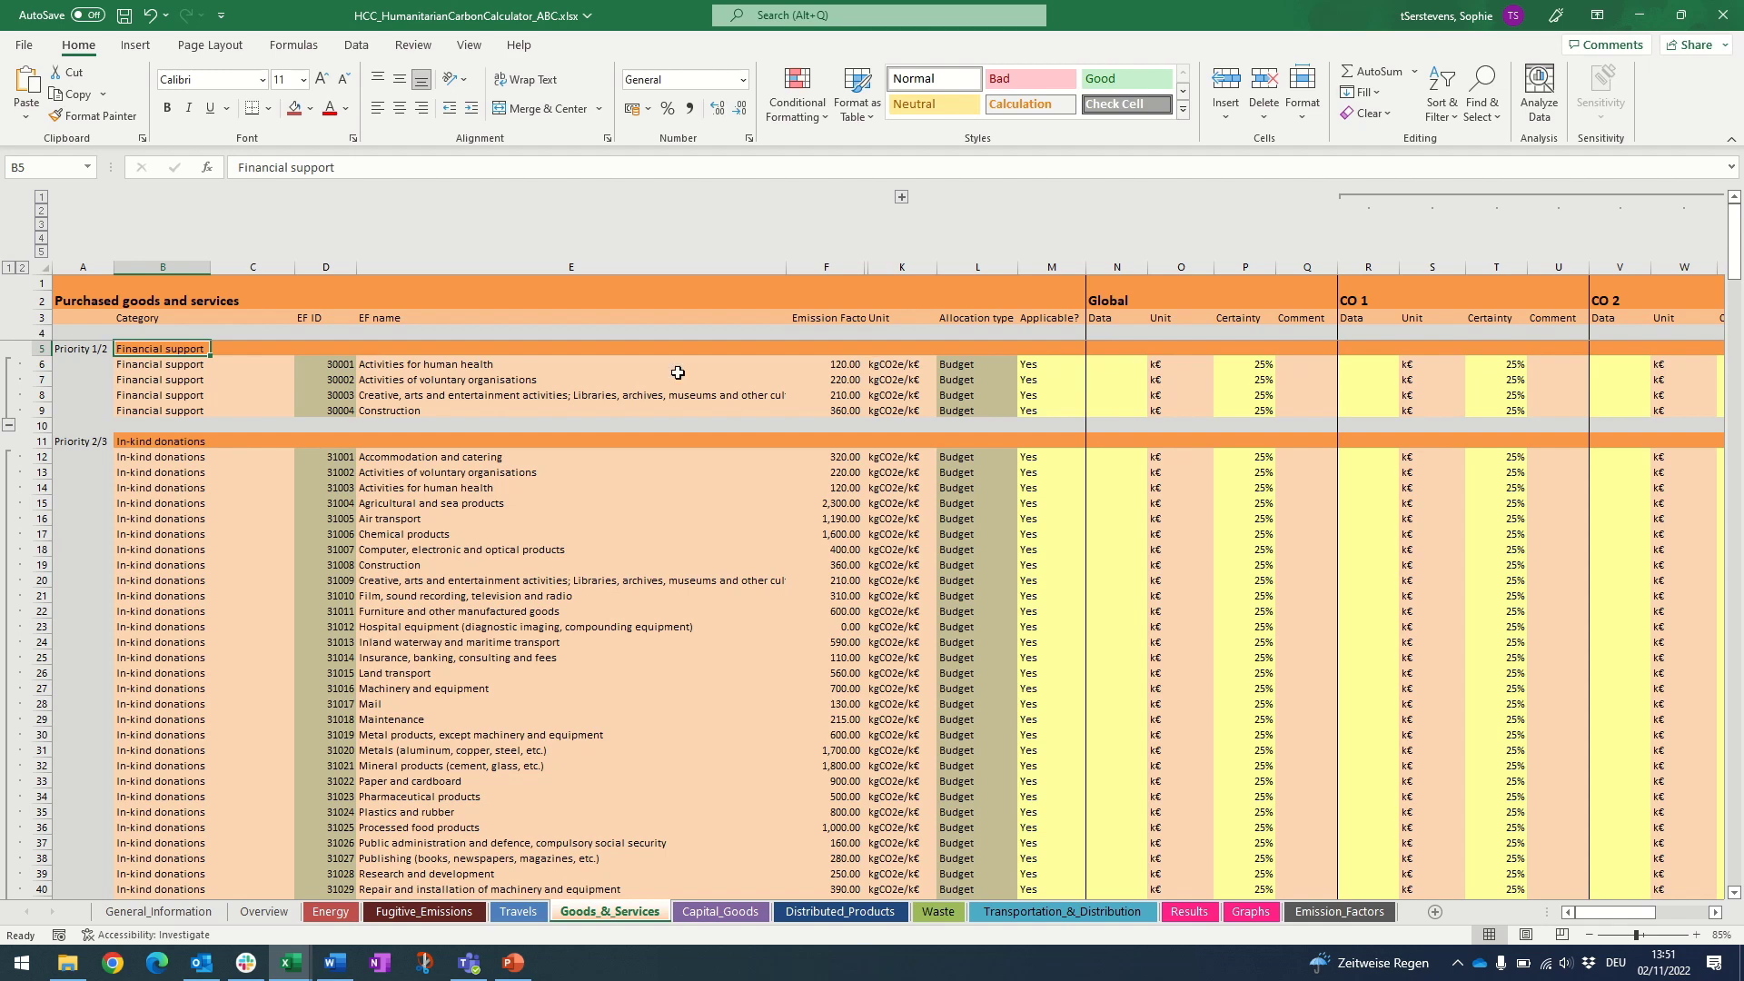
Enter 100 k€ as the Global data for Activities of voluntary organisations under Financial support.
{"action": "left_click", "coordinate": [525, 377]}
{"action": "key", "text": "Right"}
{"action": "key", "text": "Right"}
{"action": "key", "text": "Right"}
{"action": "key", "text": "Right"}
{"action": "key", "text": "Right"}
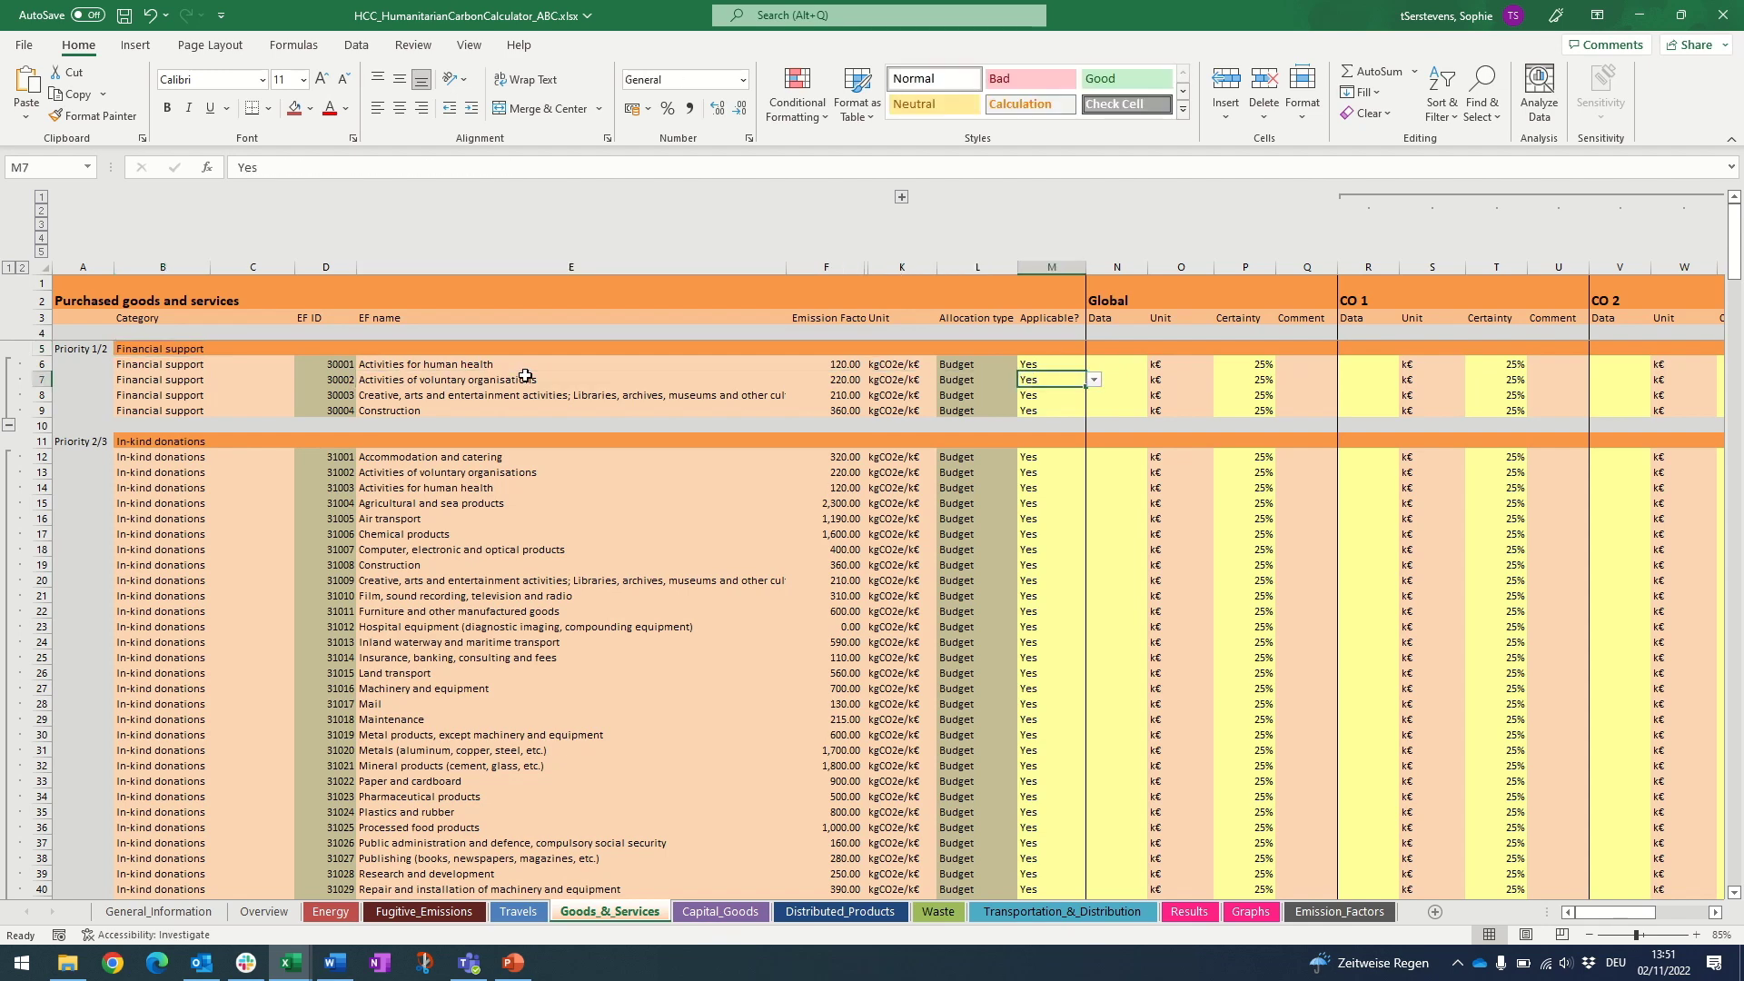
{"action": "type", "text": "199"}
{"action": "key", "text": "BackSpace"}
{"action": "key", "text": "BackSpace"}
{"action": "type", "text": "00"}
{"action": "key", "text": "Right"}
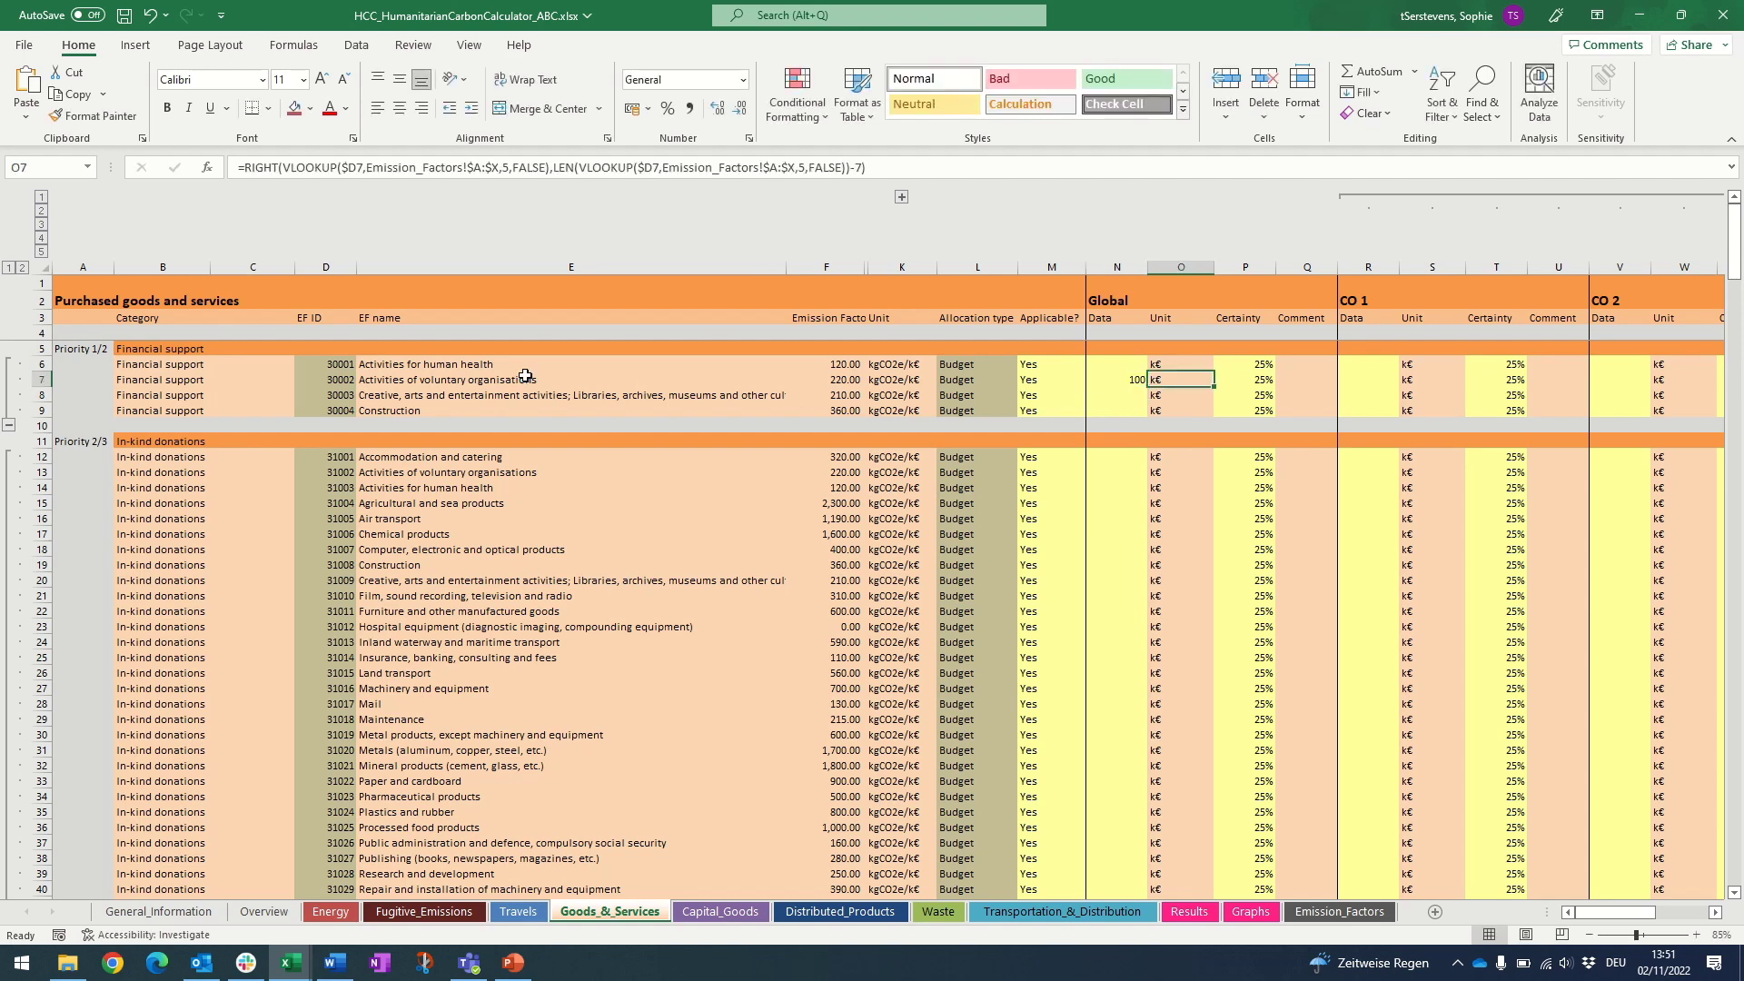
Examine the emission factor name and unit of the Activities of voluntary organisations row.
{"action": "key", "text": "Left"}
{"action": "key", "text": "Left"}
{"action": "key", "text": "Left"}
{"action": "key", "text": "Left"}
{"action": "key", "text": "Left"}
{"action": "key", "text": "Left"}
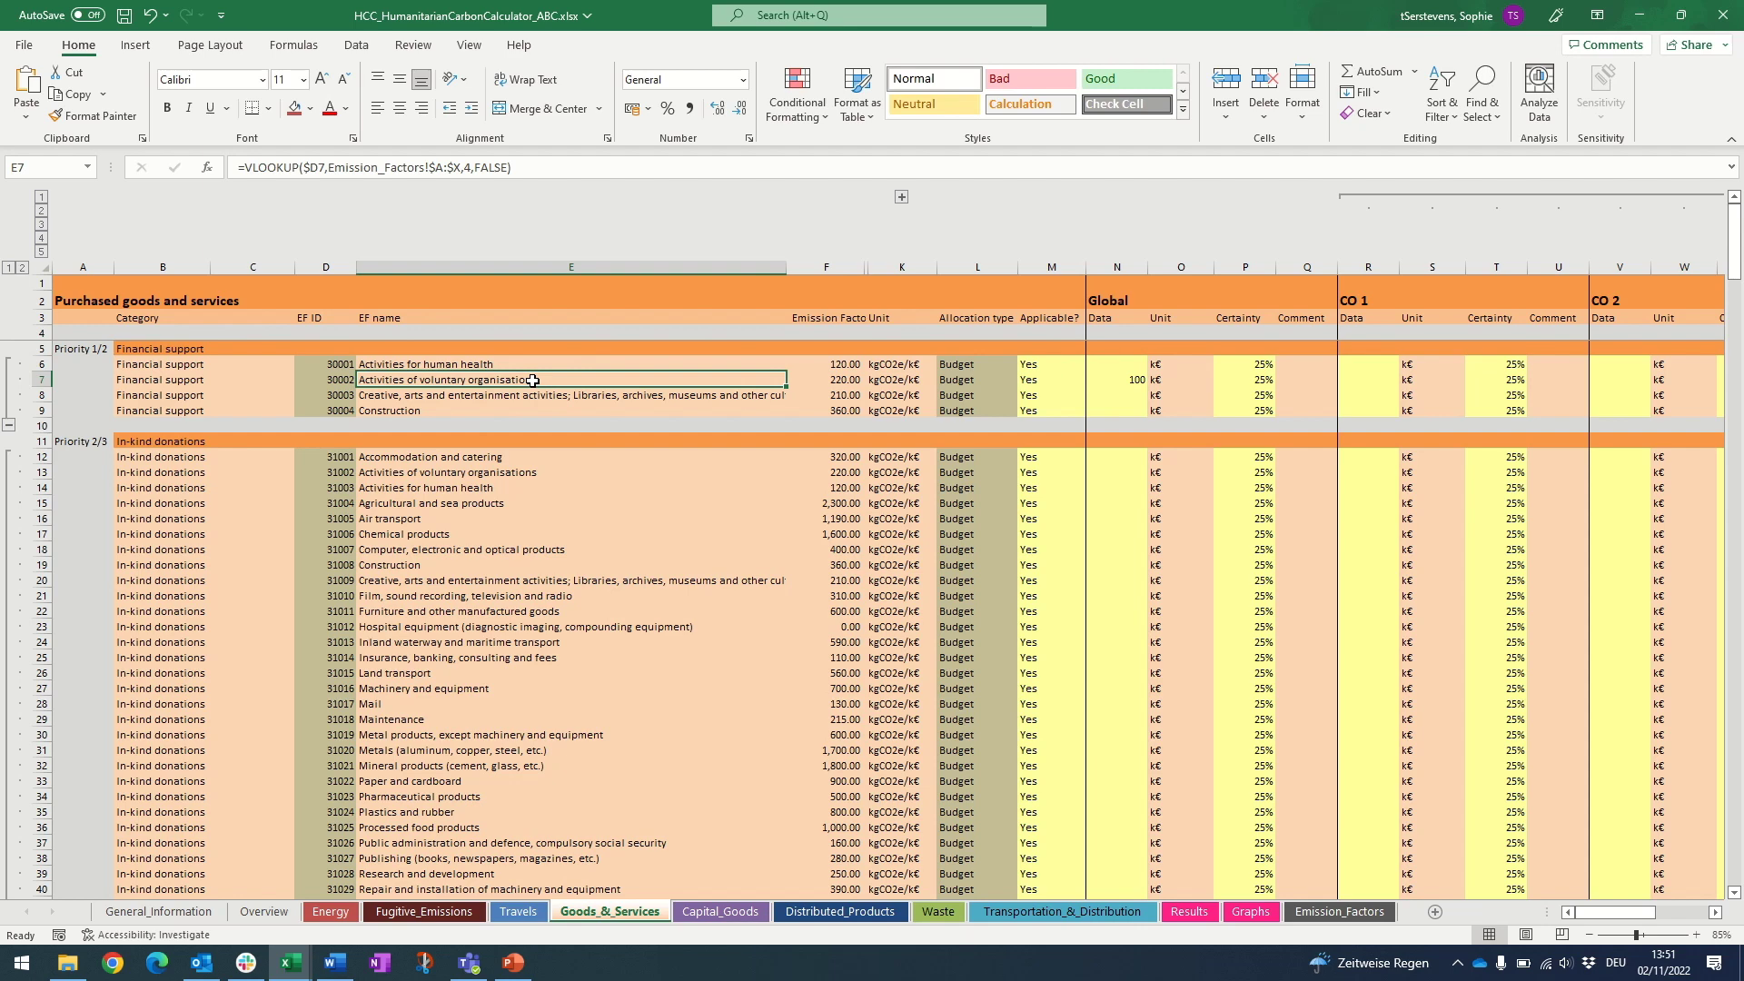
{"action": "key", "text": "Right"}
{"action": "key", "text": "Right"}
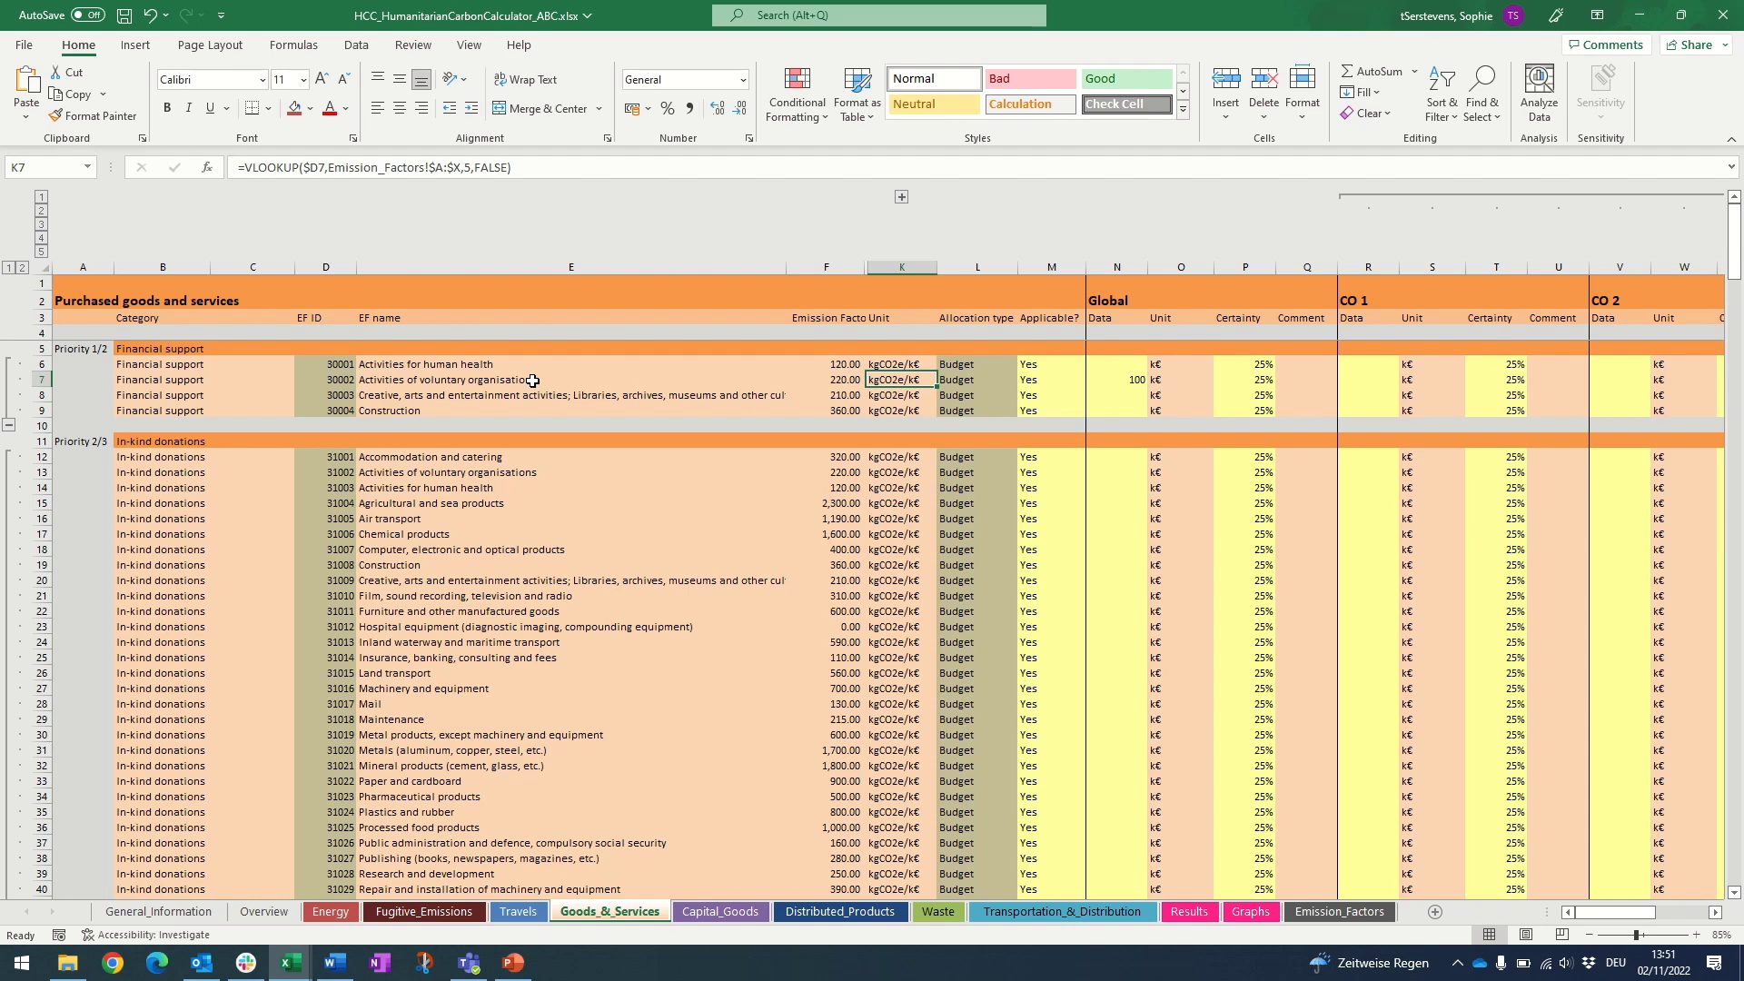
Clear the Global data amount for Activities of voluntary organisations.
{"action": "key", "text": "Right"}
{"action": "key", "text": "Right"}
{"action": "key", "text": "Right"}
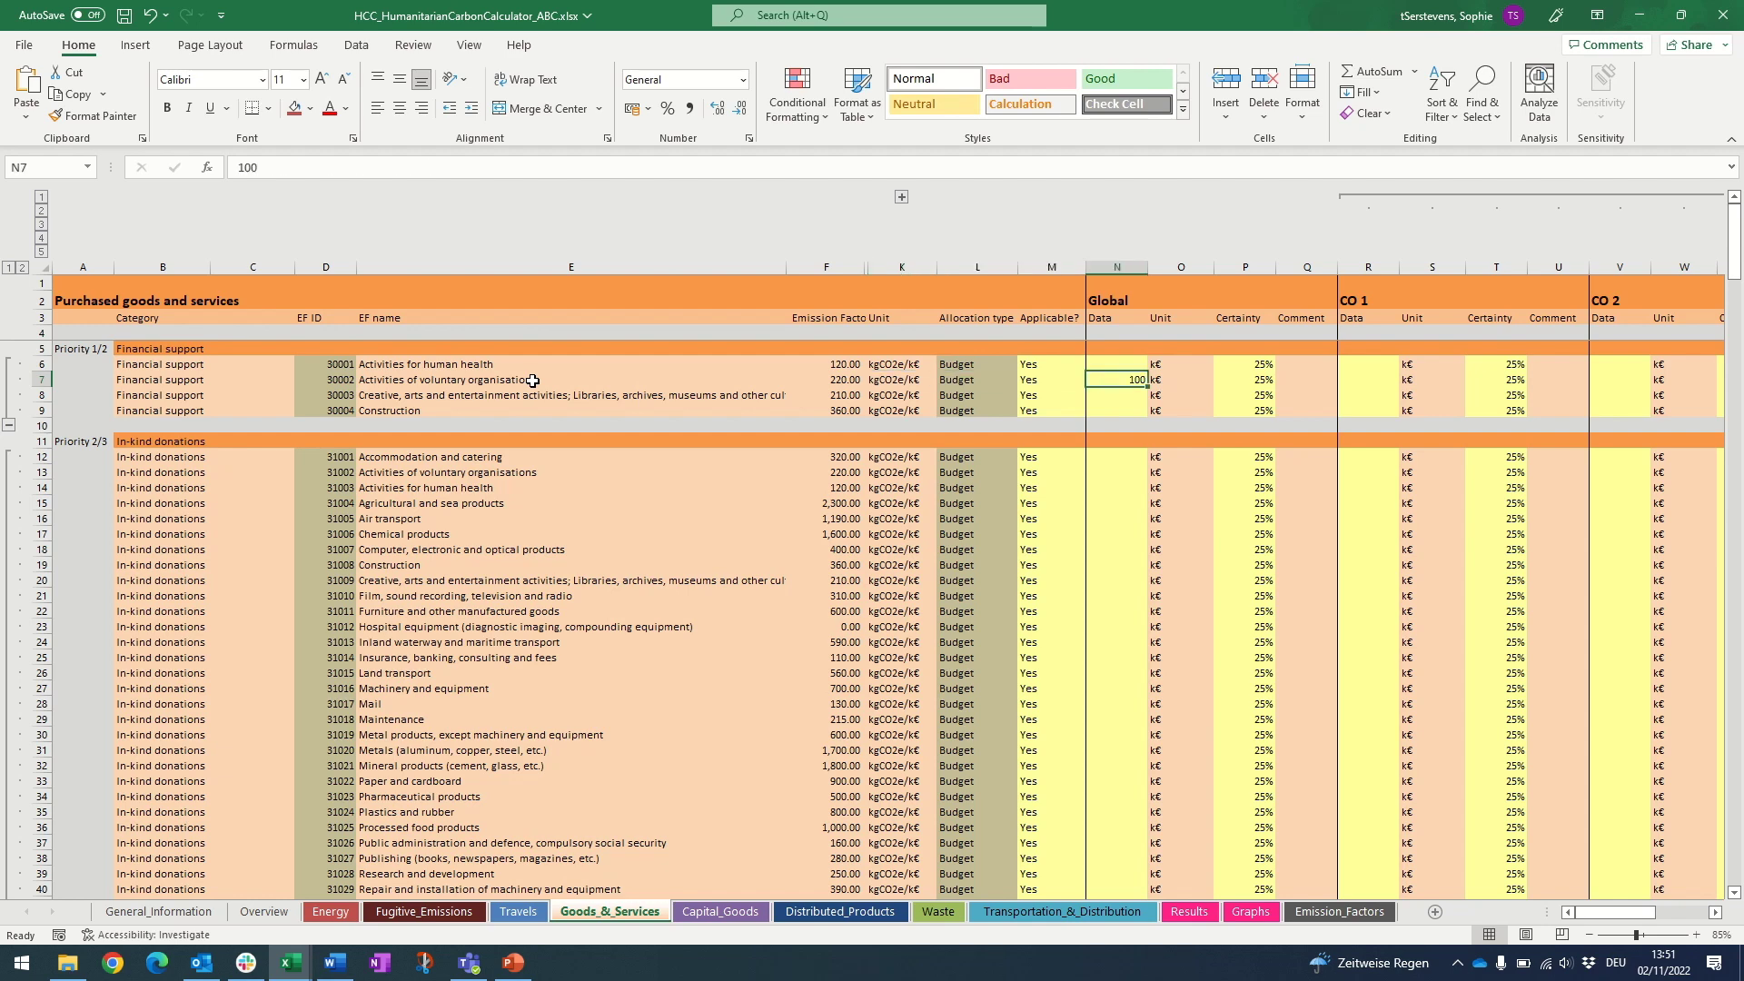
{"action": "key", "text": "Delete"}
Enter 100 k€ as the Global data for Activities for human health under Financial support.
{"action": "key", "text": "Up"}
{"action": "key", "text": "Left"}
{"action": "key", "text": "Left"}
{"action": "key", "text": "Left"}
{"action": "key", "text": "Left"}
{"action": "key", "text": "Left"}
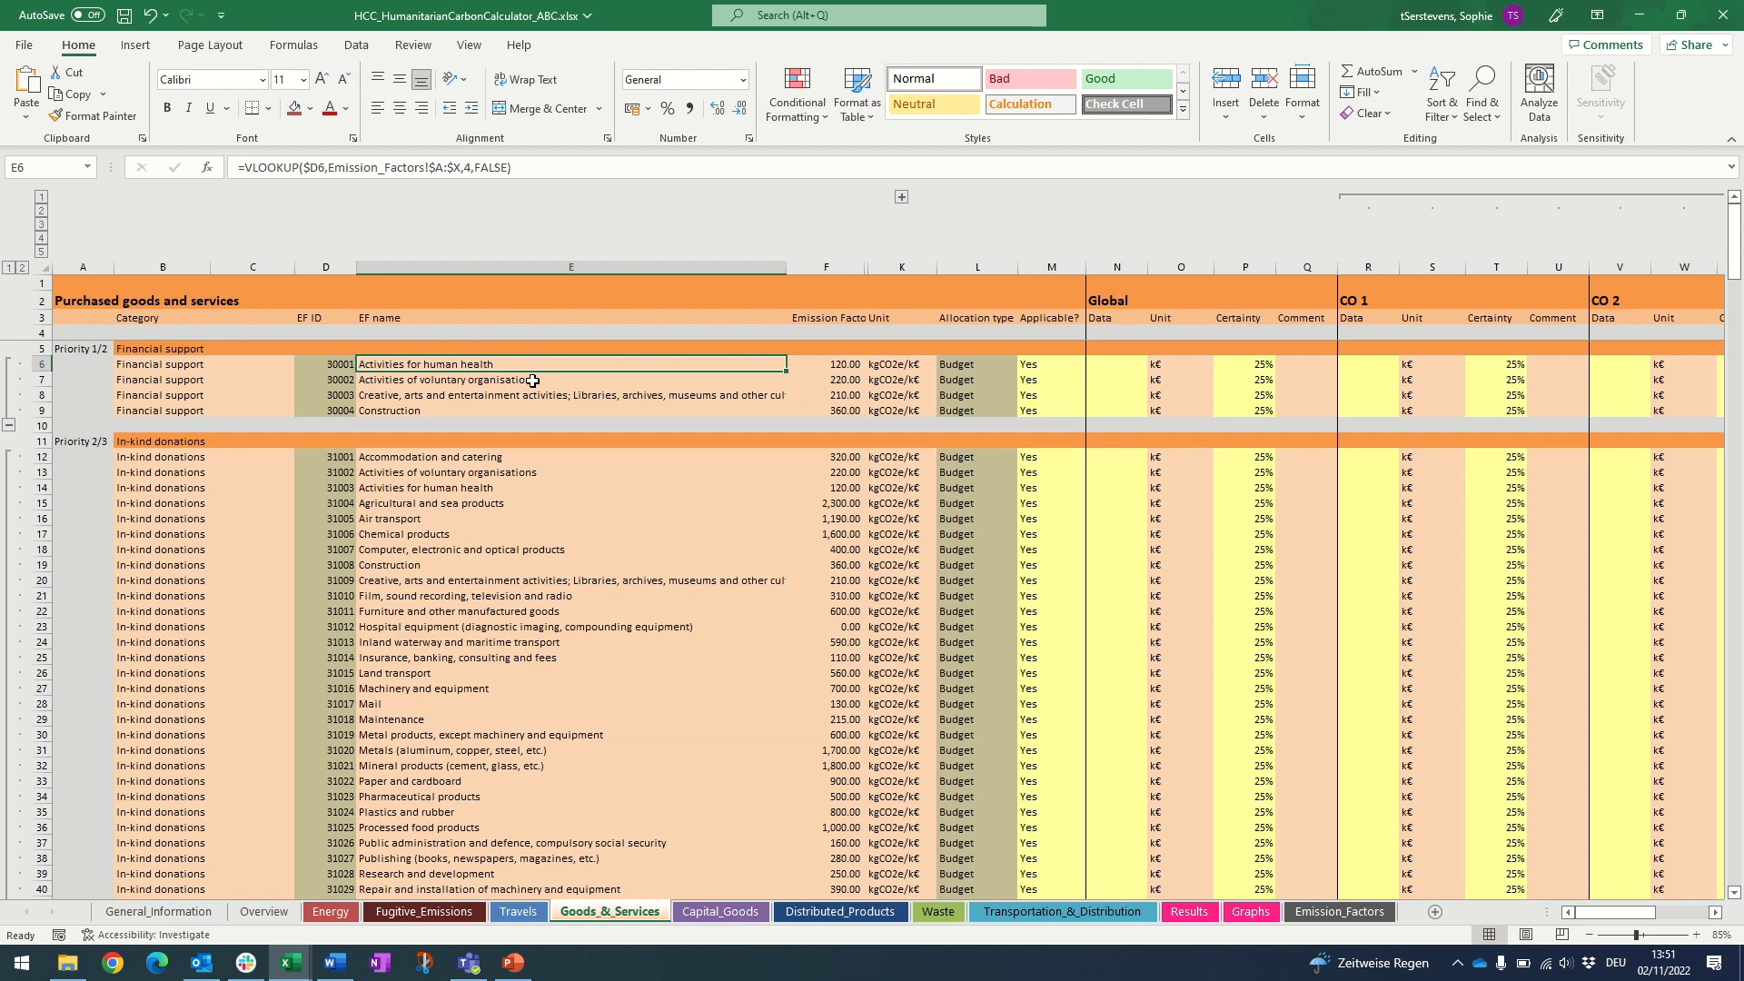
{"action": "key", "text": "Right"}
{"action": "key", "text": "Right"}
{"action": "key", "text": "Right"}
{"action": "key", "text": "Right"}
{"action": "key", "text": "Right"}
{"action": "type", "text": "1"}
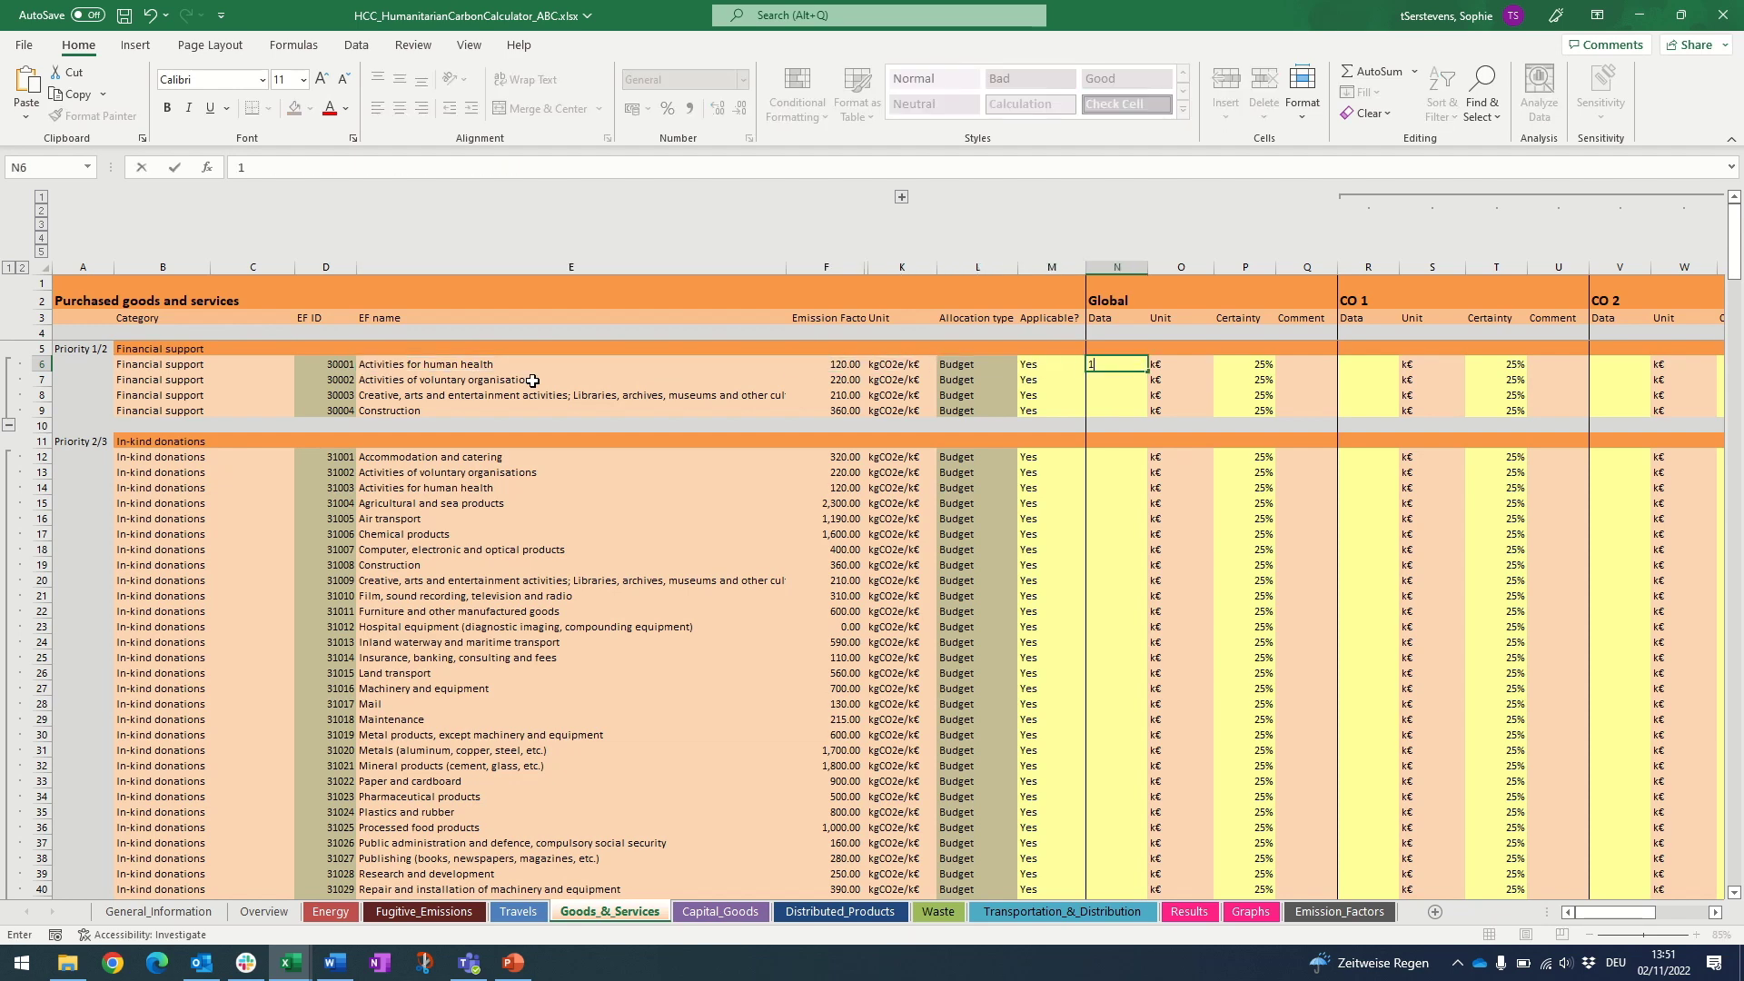
{"action": "key", "text": "Return"}
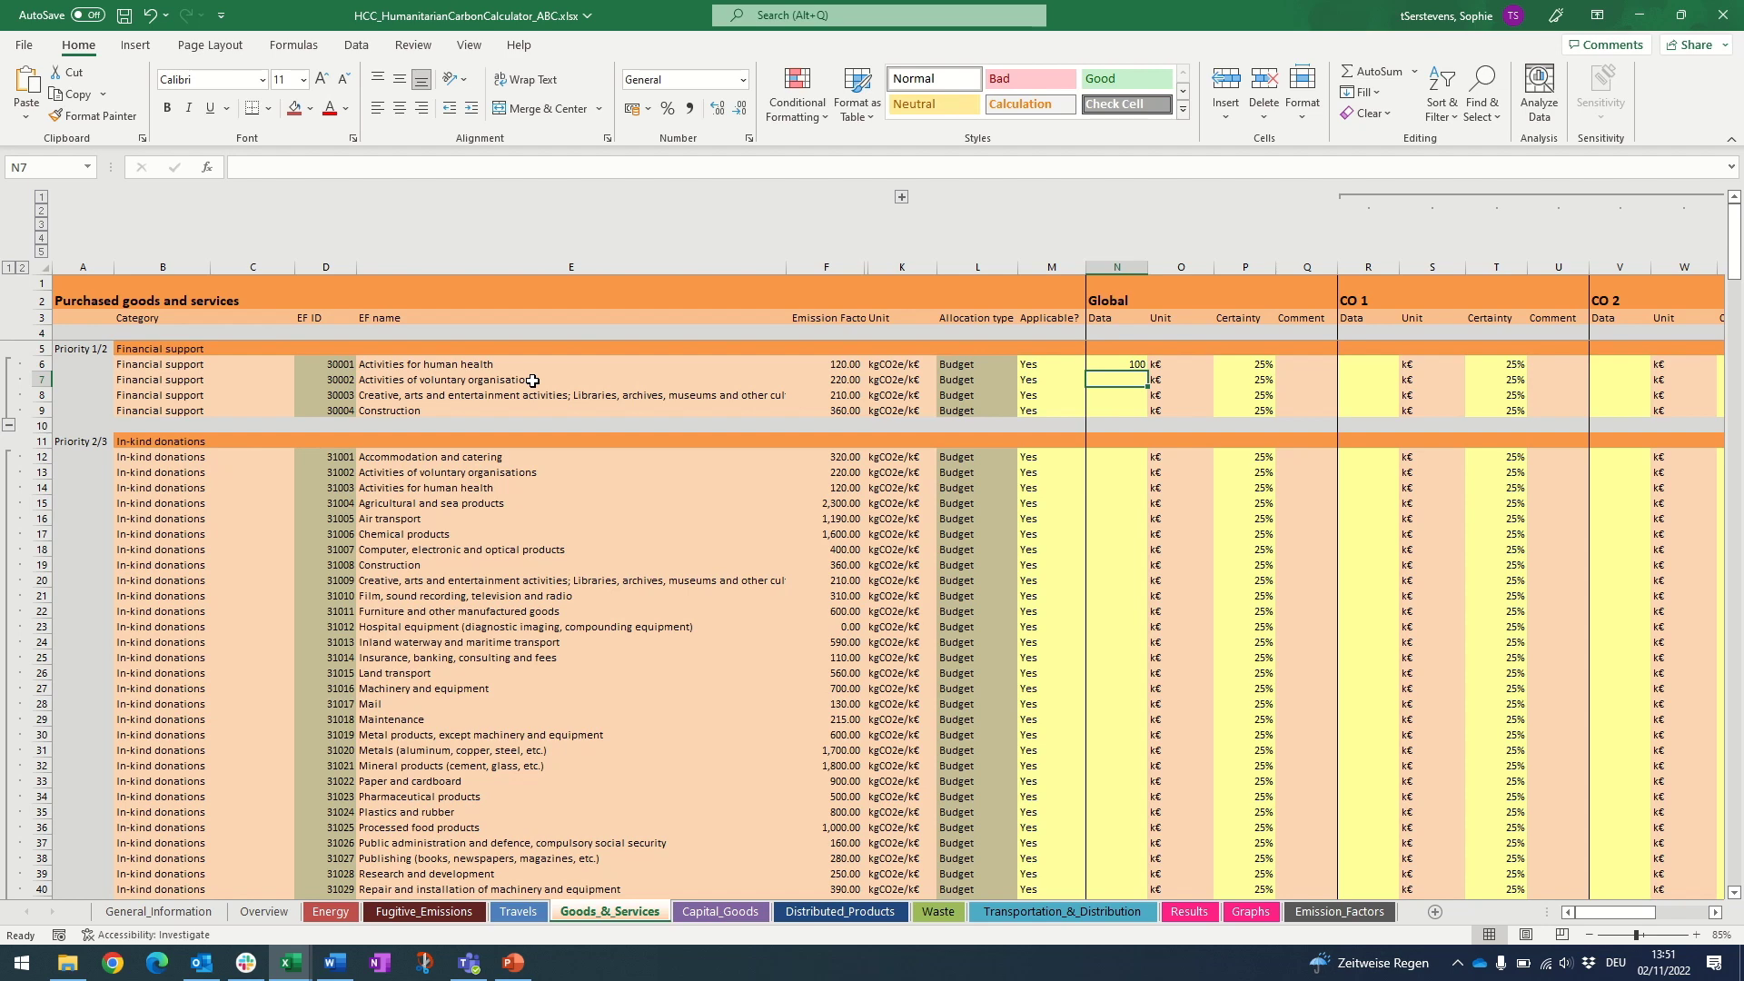
Clear the human health amount and enter 100 k€ as the Global data for Construction under Financial support.
{"action": "key", "text": "Up"}
{"action": "key", "text": "Delete"}
{"action": "key", "text": "Down"}
{"action": "key", "text": "Down"}
{"action": "key", "text": "Down"}
{"action": "key", "text": "Left"}
{"action": "key", "text": "Left"}
{"action": "key", "text": "Left"}
{"action": "key", "text": "Left"}
{"action": "key", "text": "Left"}
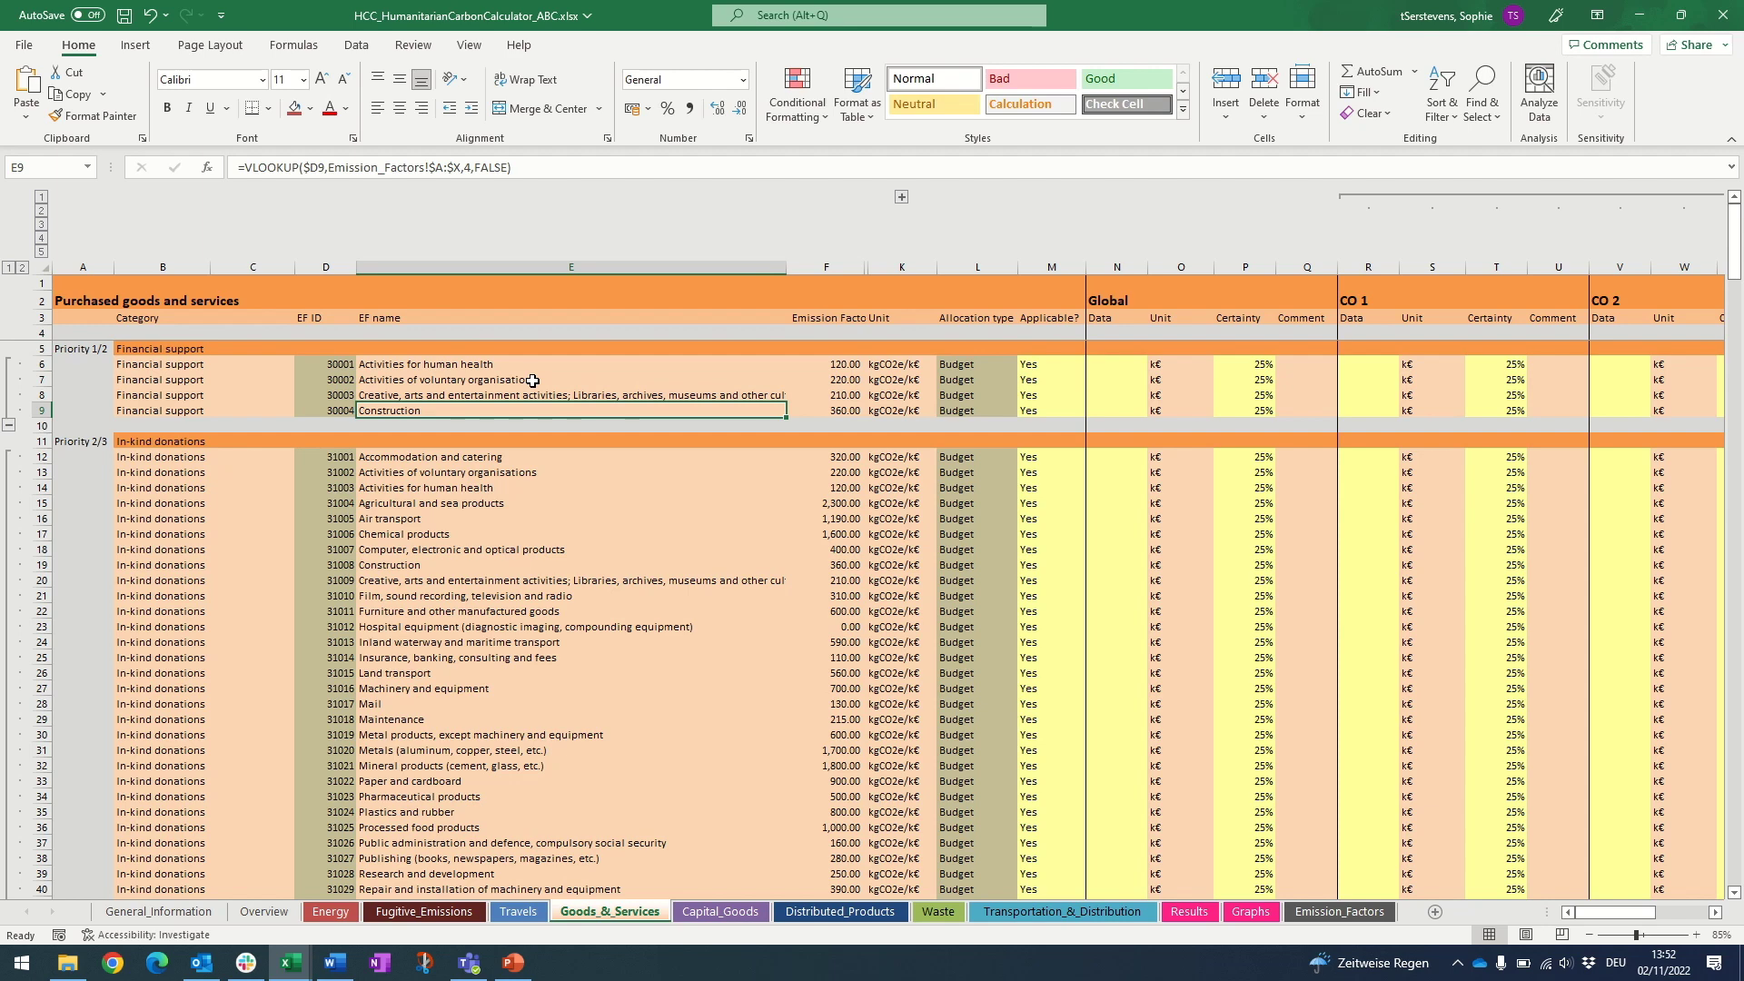
{"action": "key", "text": "Right"}
{"action": "key", "text": "Right"}
{"action": "key", "text": "Right"}
{"action": "key", "text": "Right"}
{"action": "key", "text": "Right"}
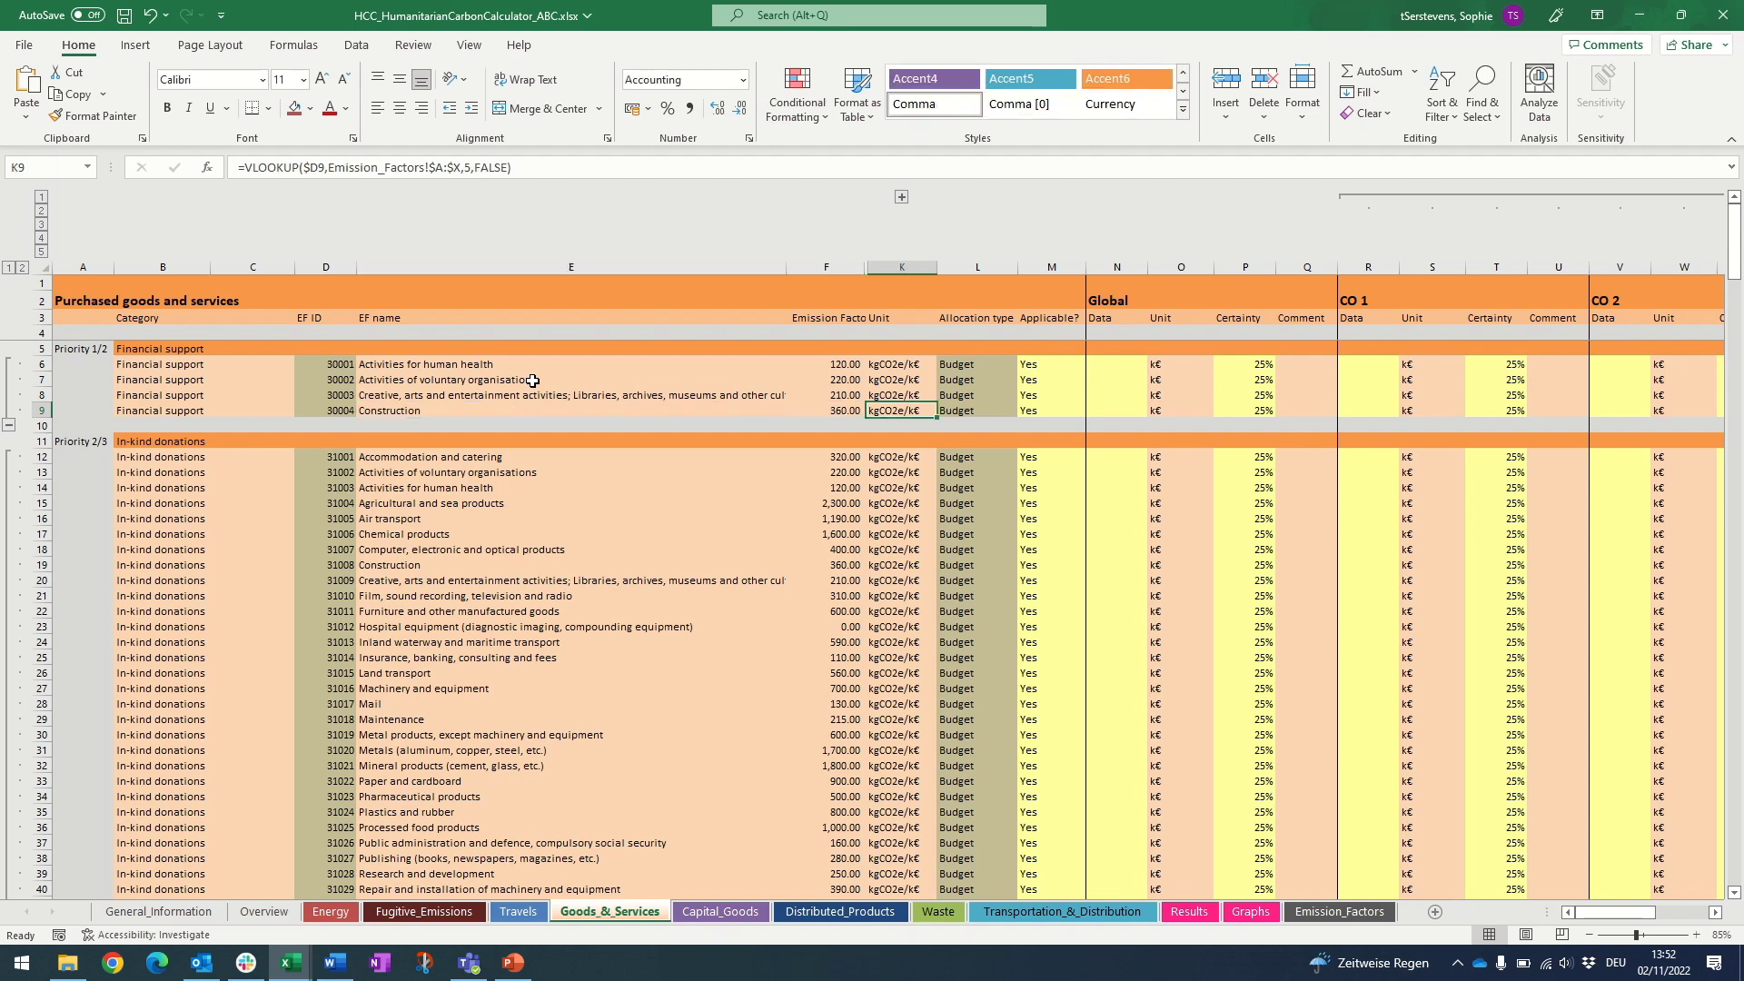
{"action": "type", "text": "100"}
{"action": "key", "text": "Return"}
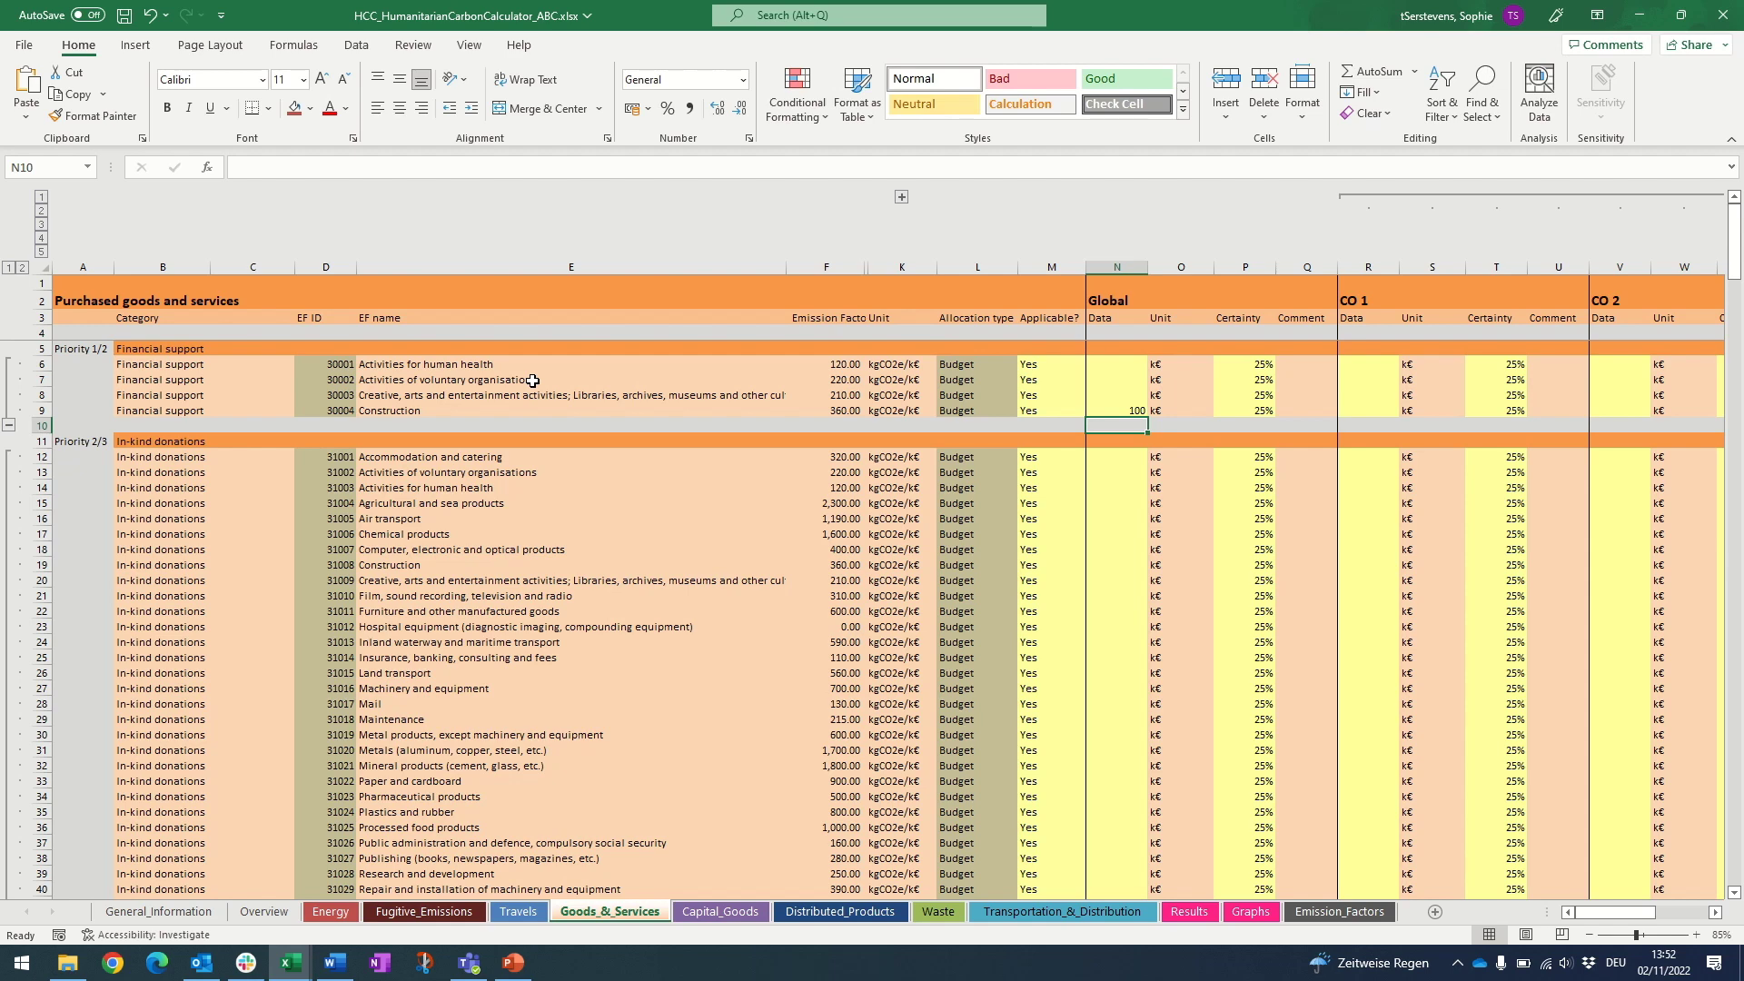
Clear the Construction amount and enter 100 k€ as Global data for the Creative, arts and entertainment activities row under Financial support.
{"action": "key", "text": "Up"}
{"action": "key", "text": "BackSpace"}
{"action": "key", "text": "Return"}
{"action": "key", "text": "Up"}
{"action": "key", "text": "Up"}
{"action": "type", "text": "100"}
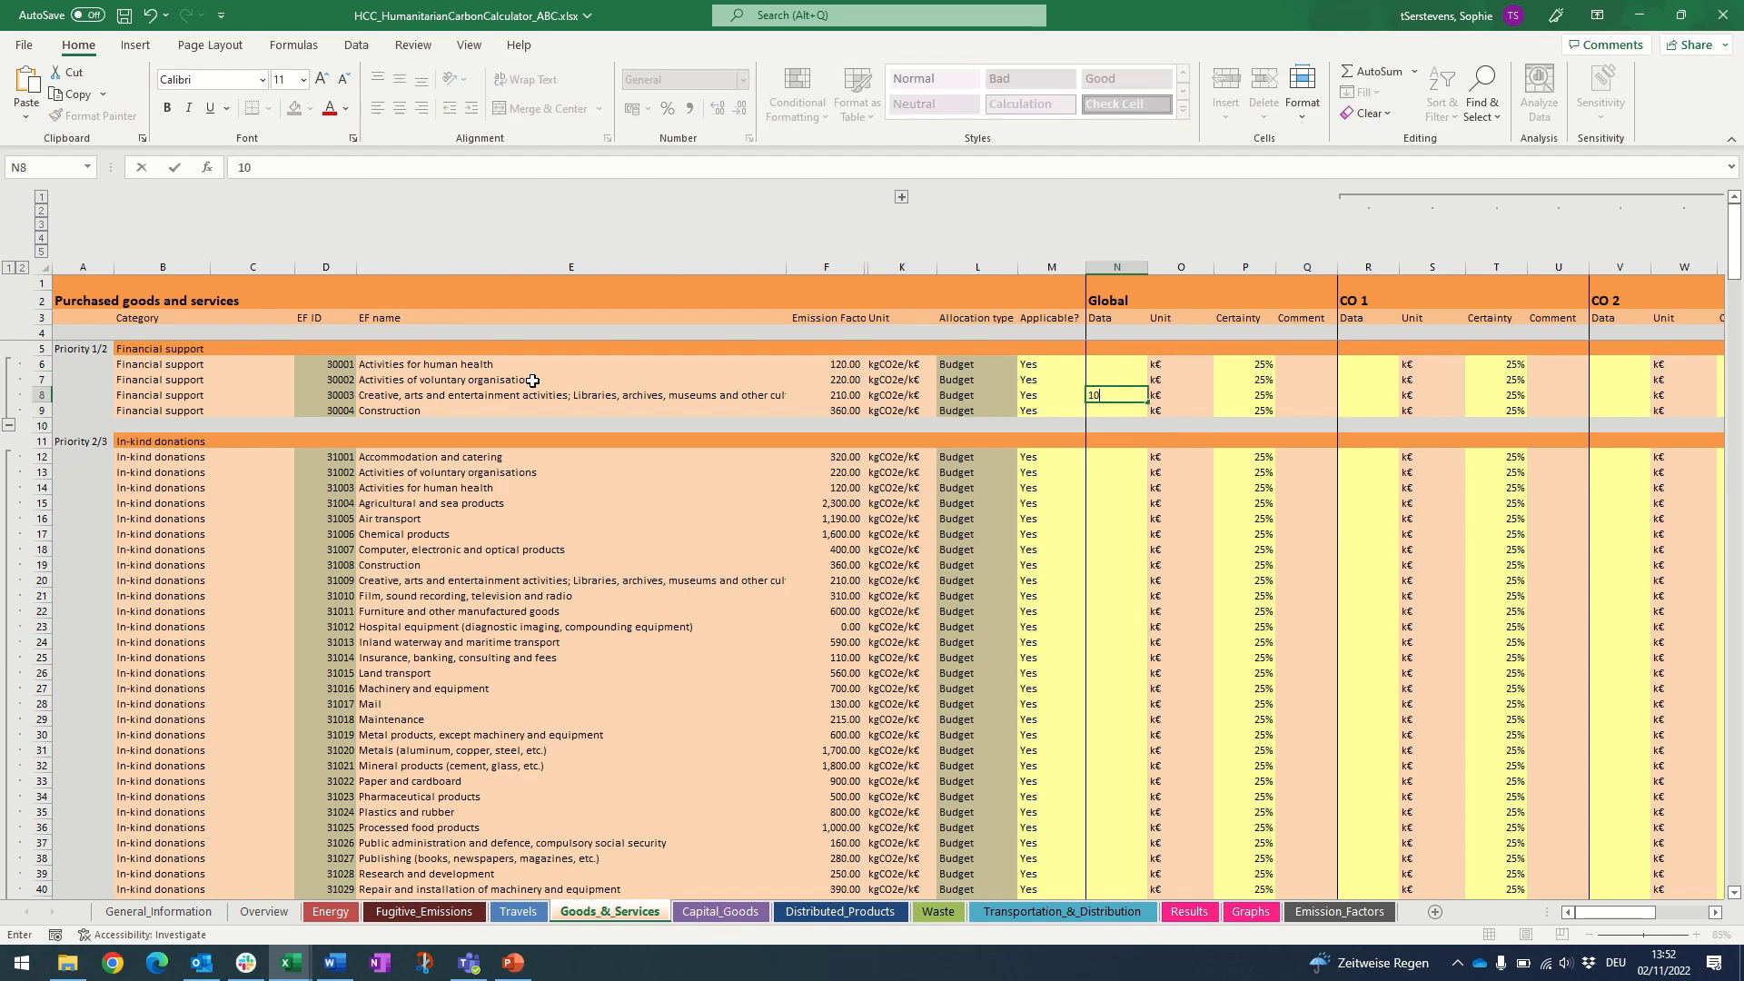
{"action": "key", "text": "ctrl+Return"}
{"action": "key", "text": "Left"}
{"action": "key", "text": "Left"}
{"action": "key", "text": "Left"}
{"action": "key", "text": "Left"}
{"action": "key", "text": "Left"}
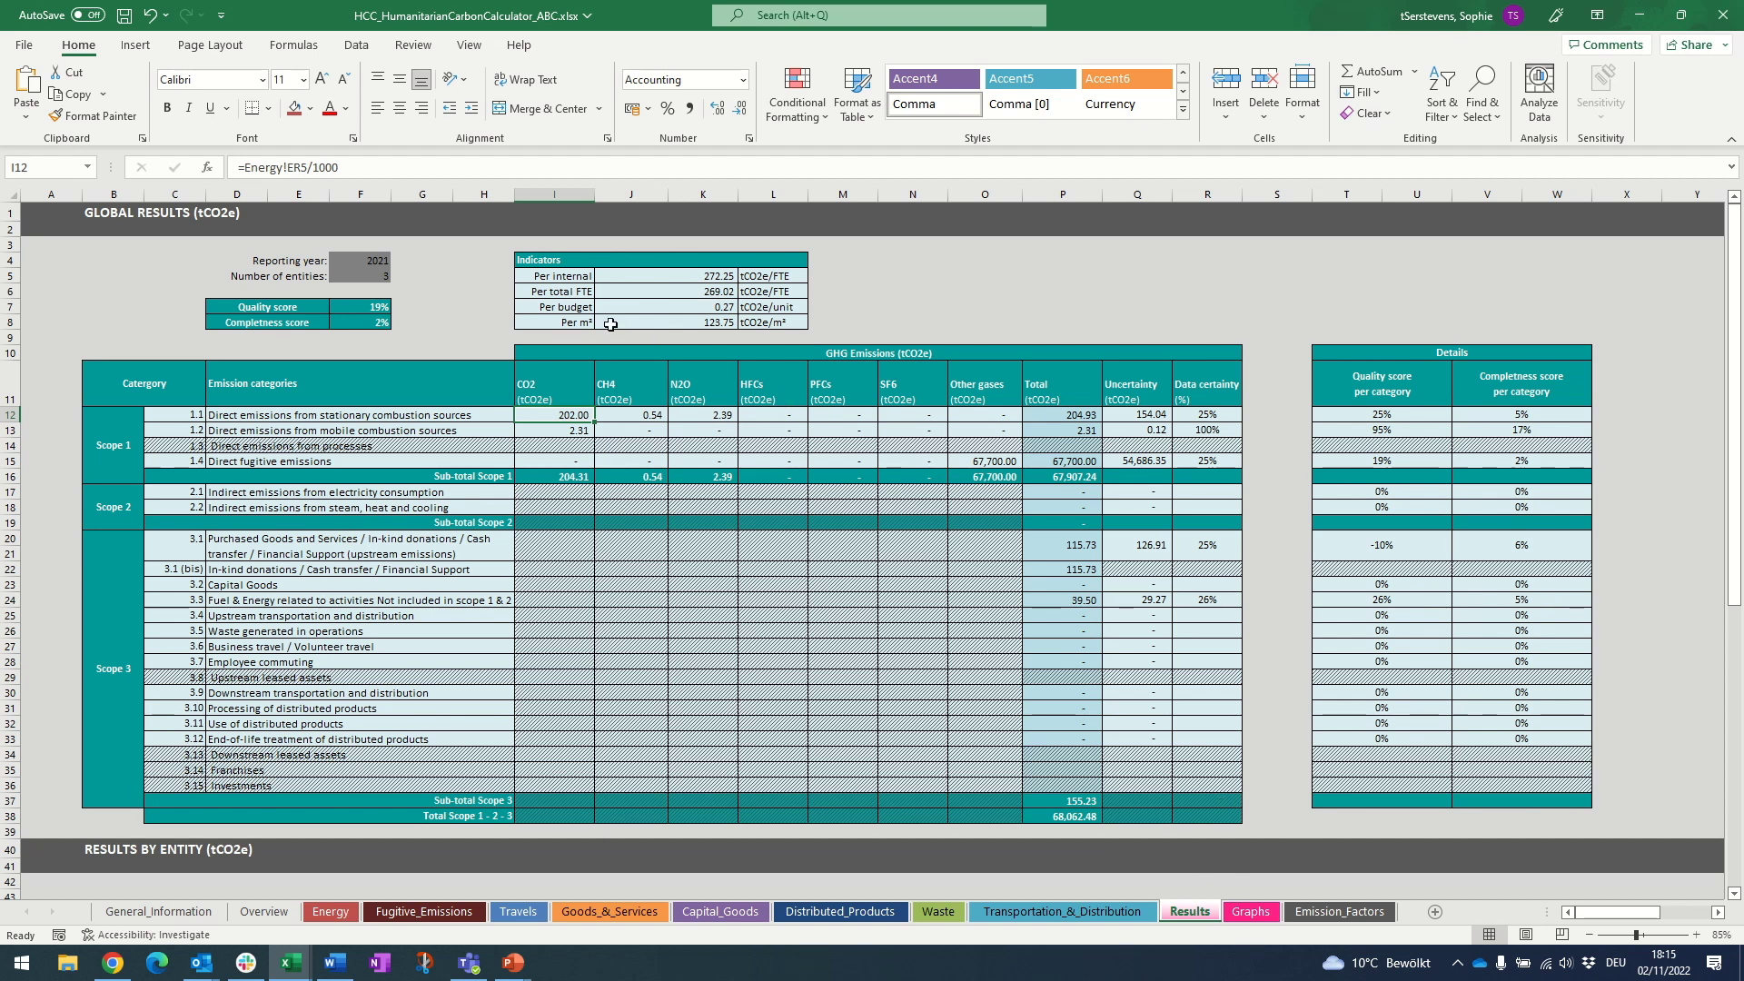
Compare the per-budget indicator on the Results sheet with the entities' Global budget / Expenditures on the General_Information sheet.
{"action": "left_click_drag", "start_coordinate": [581, 307], "coordinate": [760, 310]}
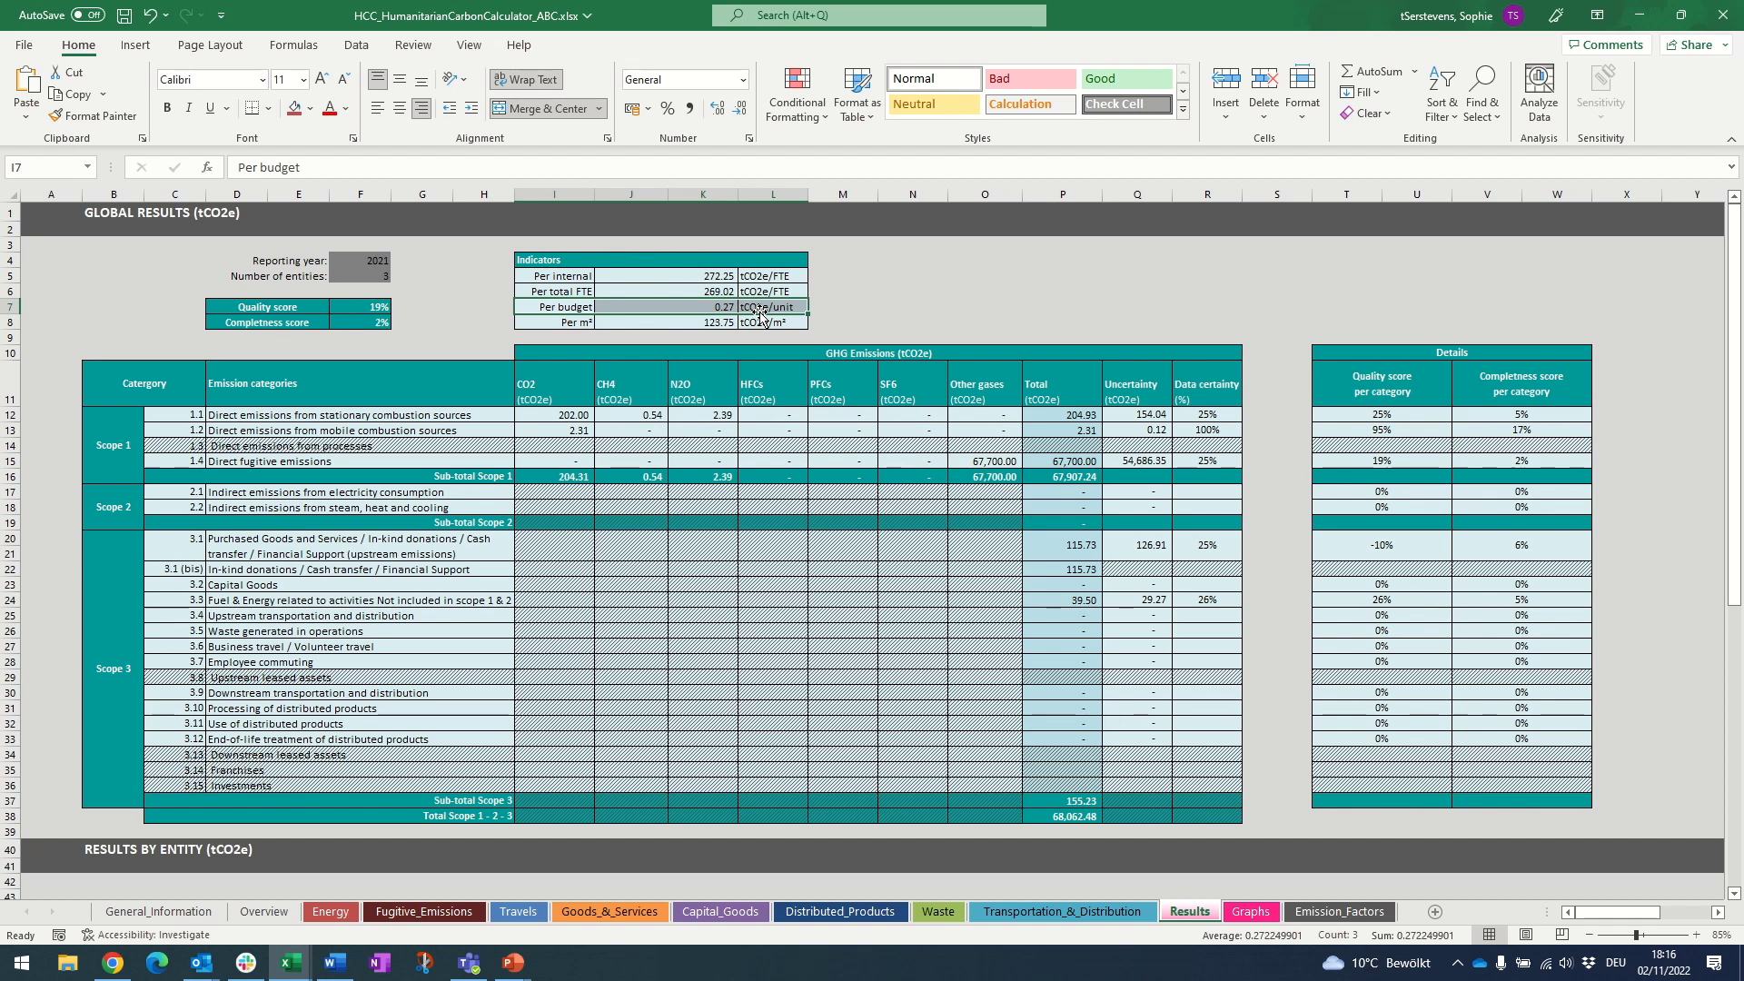
{"action": "left_click", "coordinate": [159, 911]}
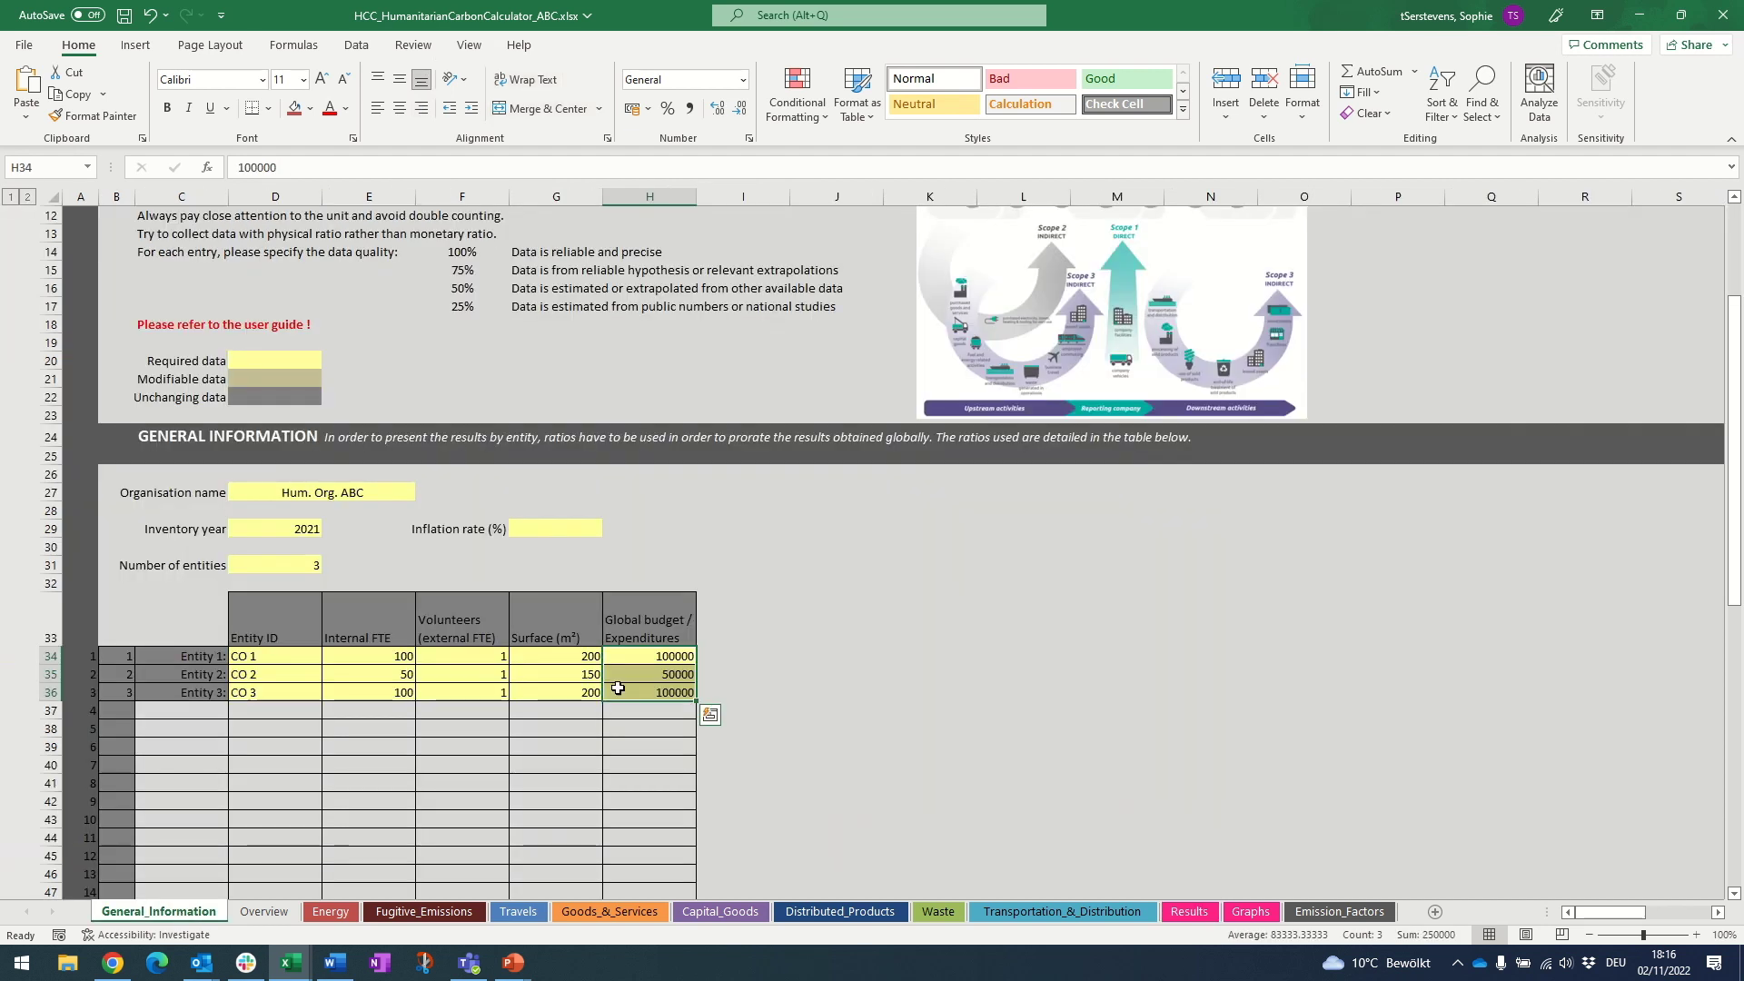
{"action": "left_click_drag", "start_coordinate": [628, 661], "coordinate": [647, 693]}
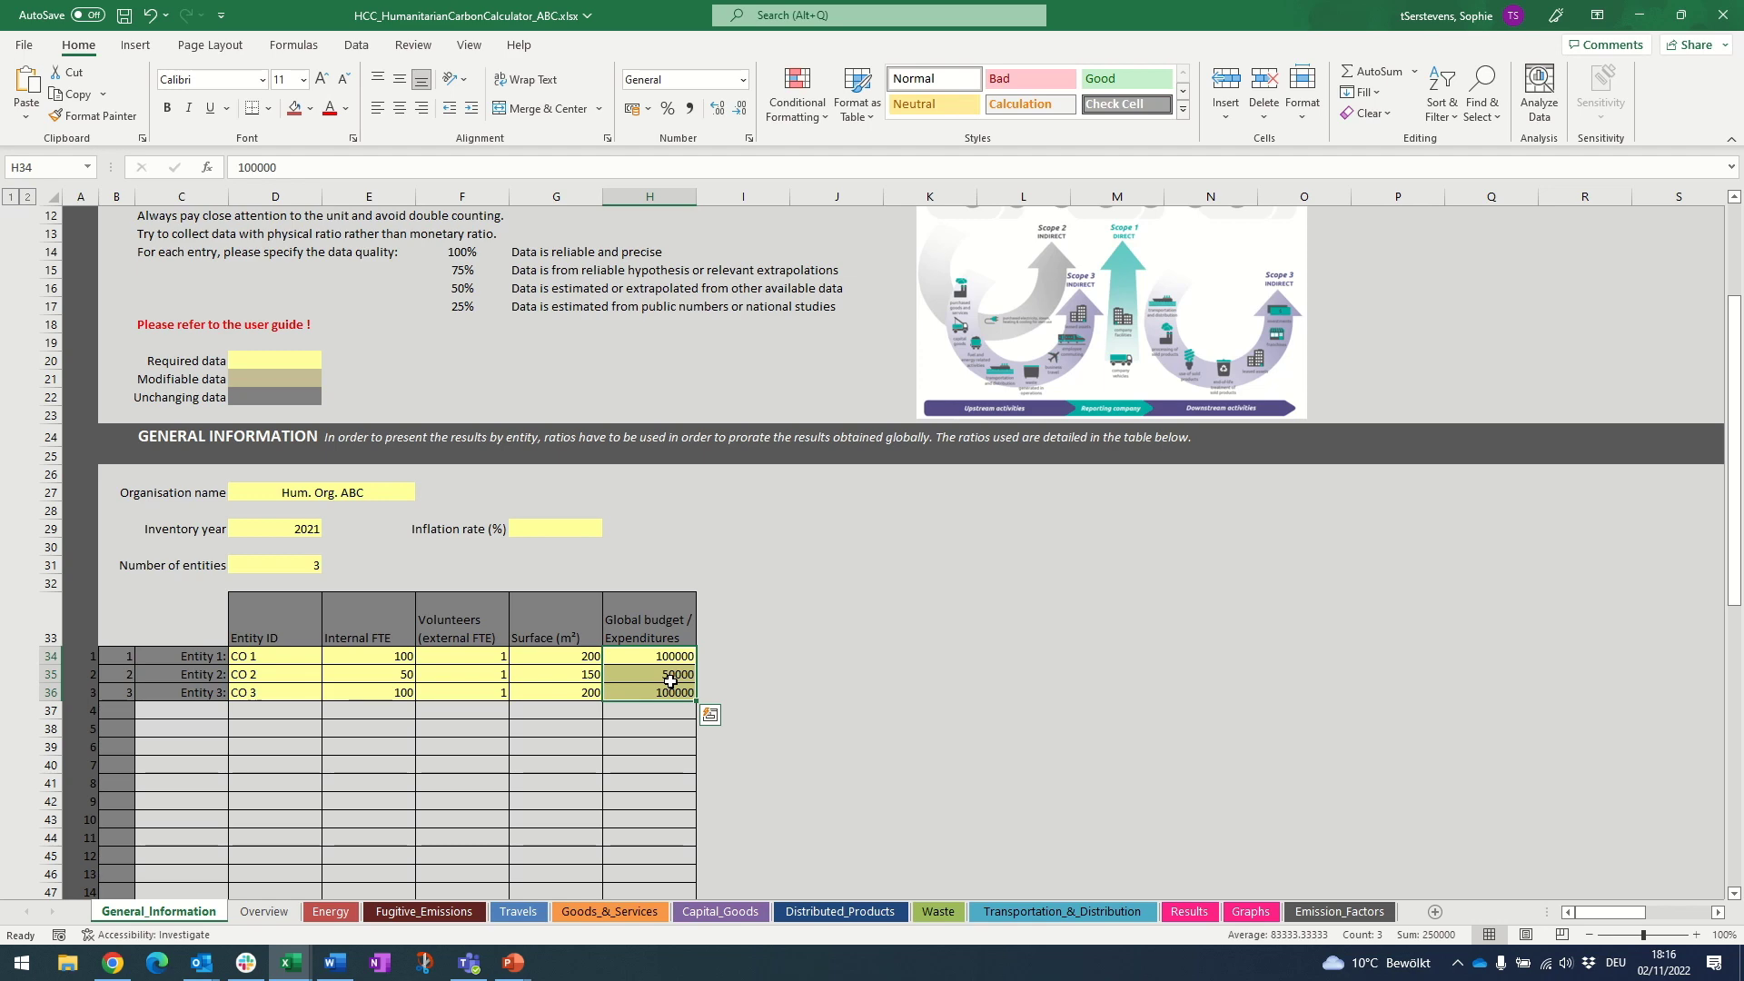
{"action": "left_click", "coordinate": [1189, 911]}
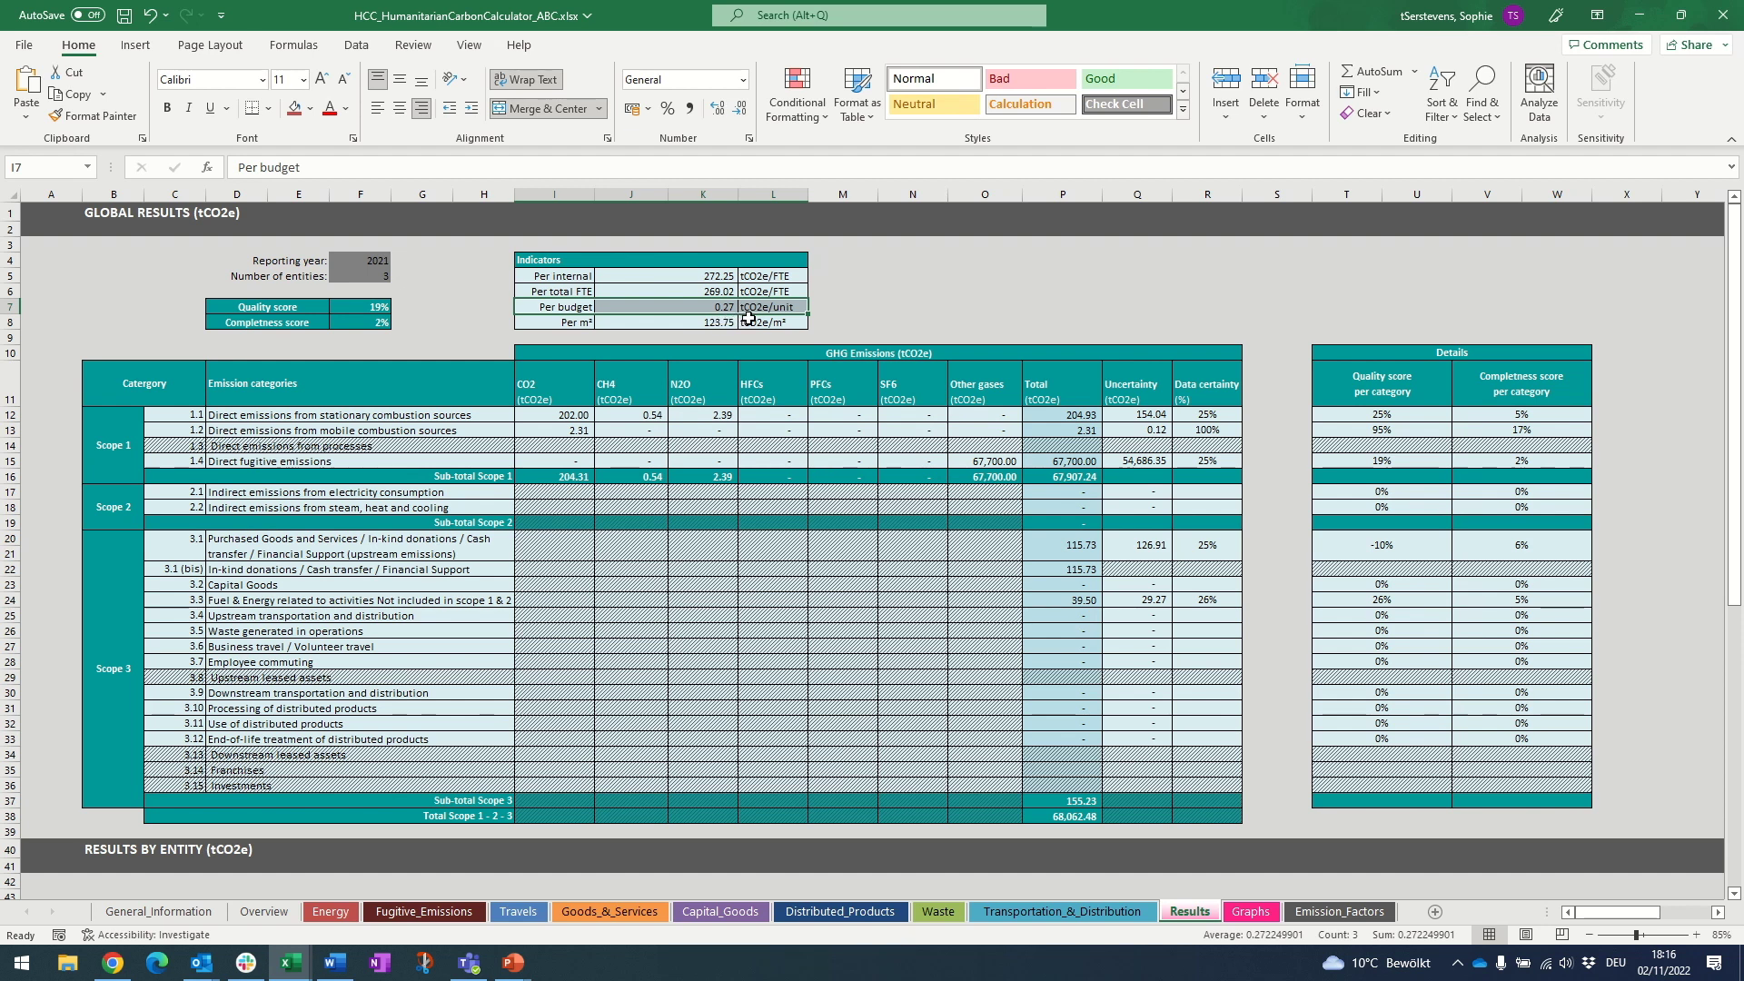
{"action": "left_click", "coordinate": [159, 911]}
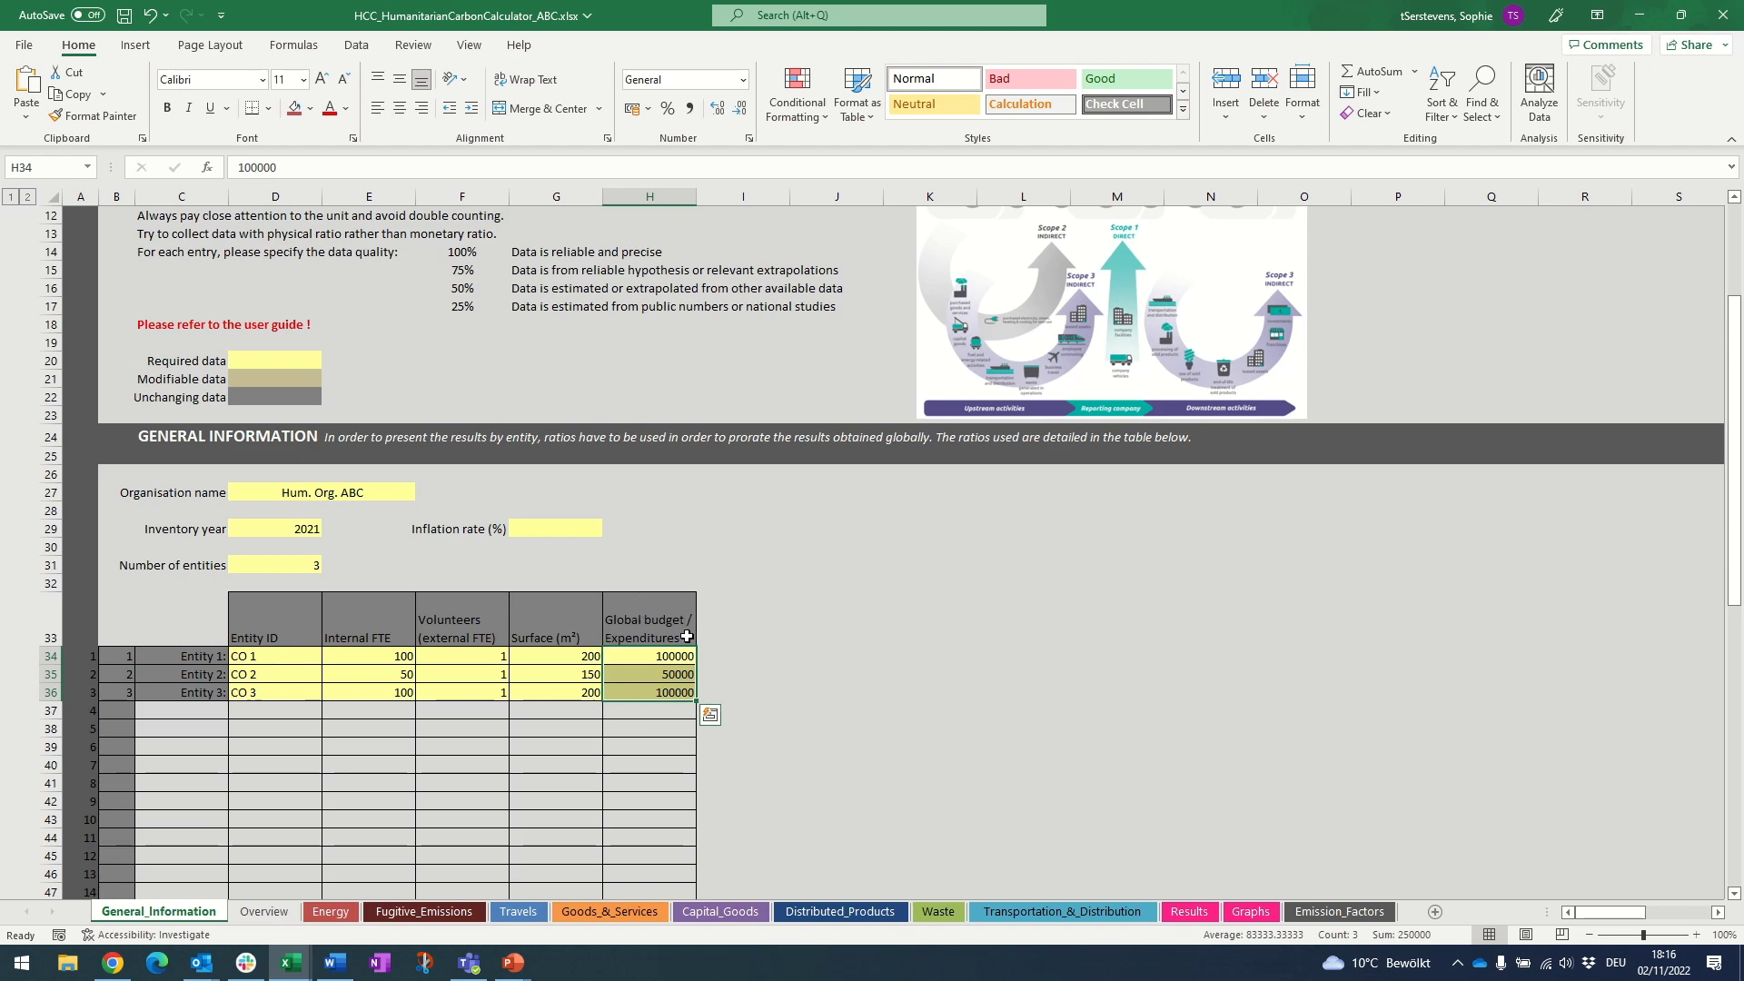
{"action": "left_click", "coordinate": [1187, 913]}
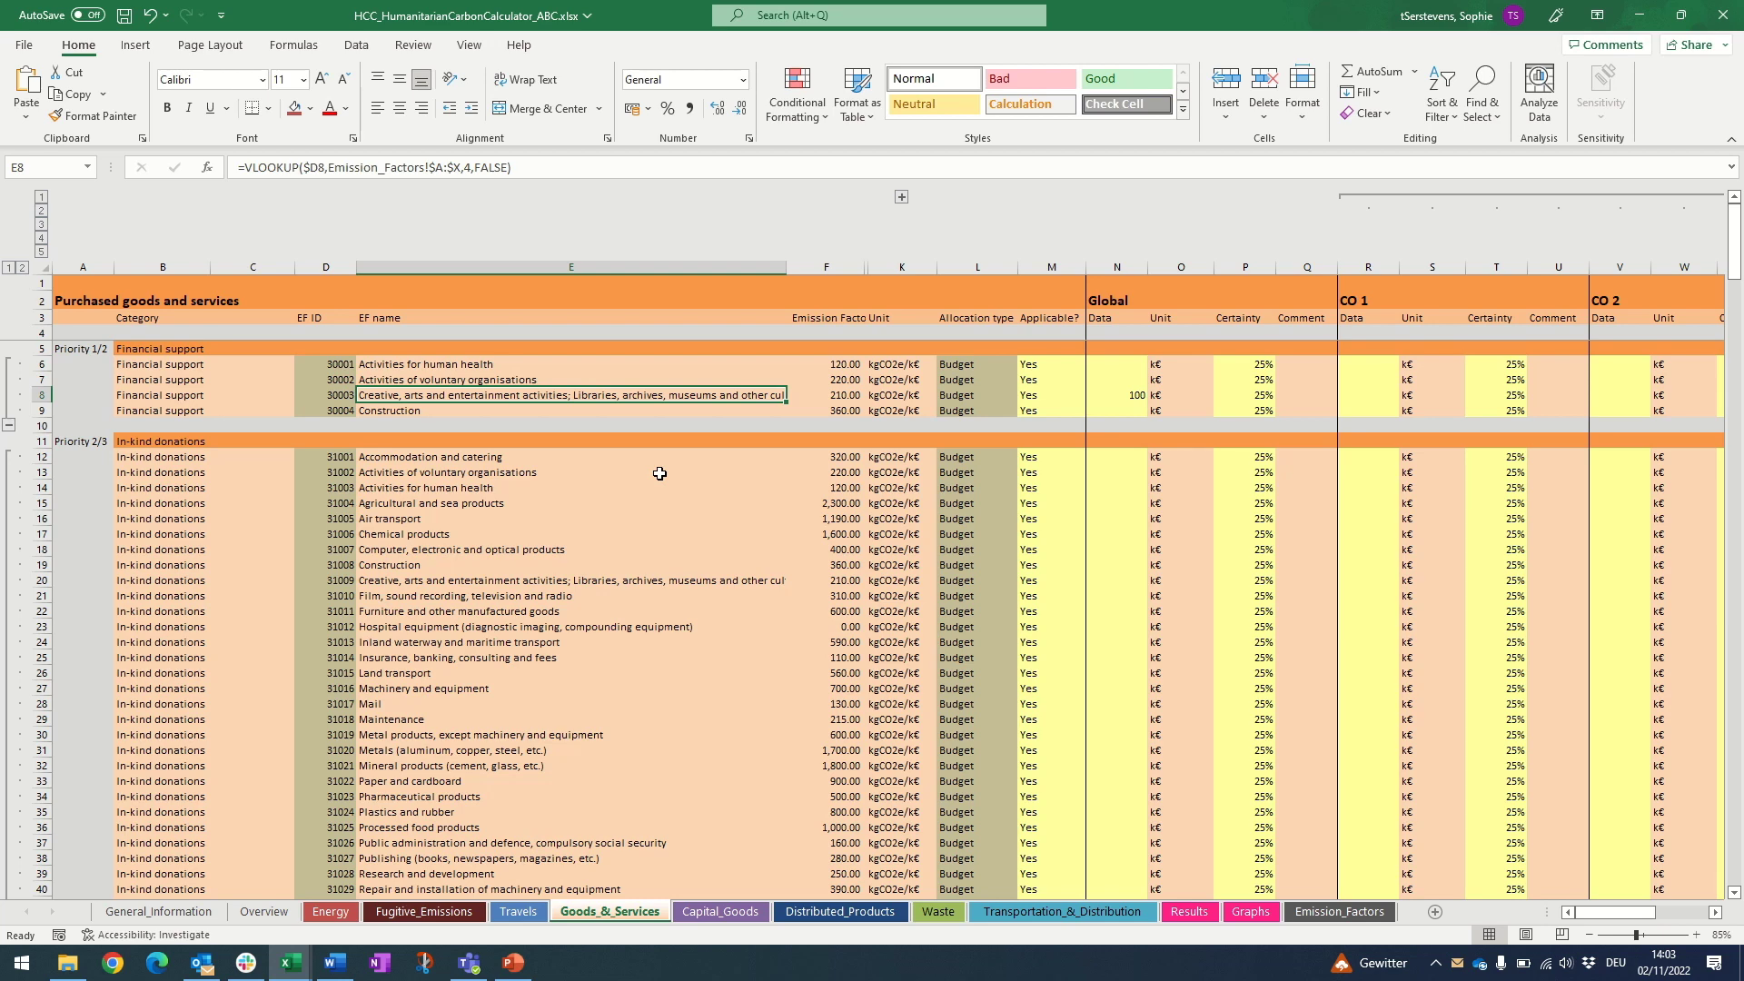
Review the African country rows in the Cash assistance (including cash for work) section of Goods_&_Services.
{"action": "scroll", "coordinate": [659, 474], "scroll_direction": "down", "scroll_amount": 9}
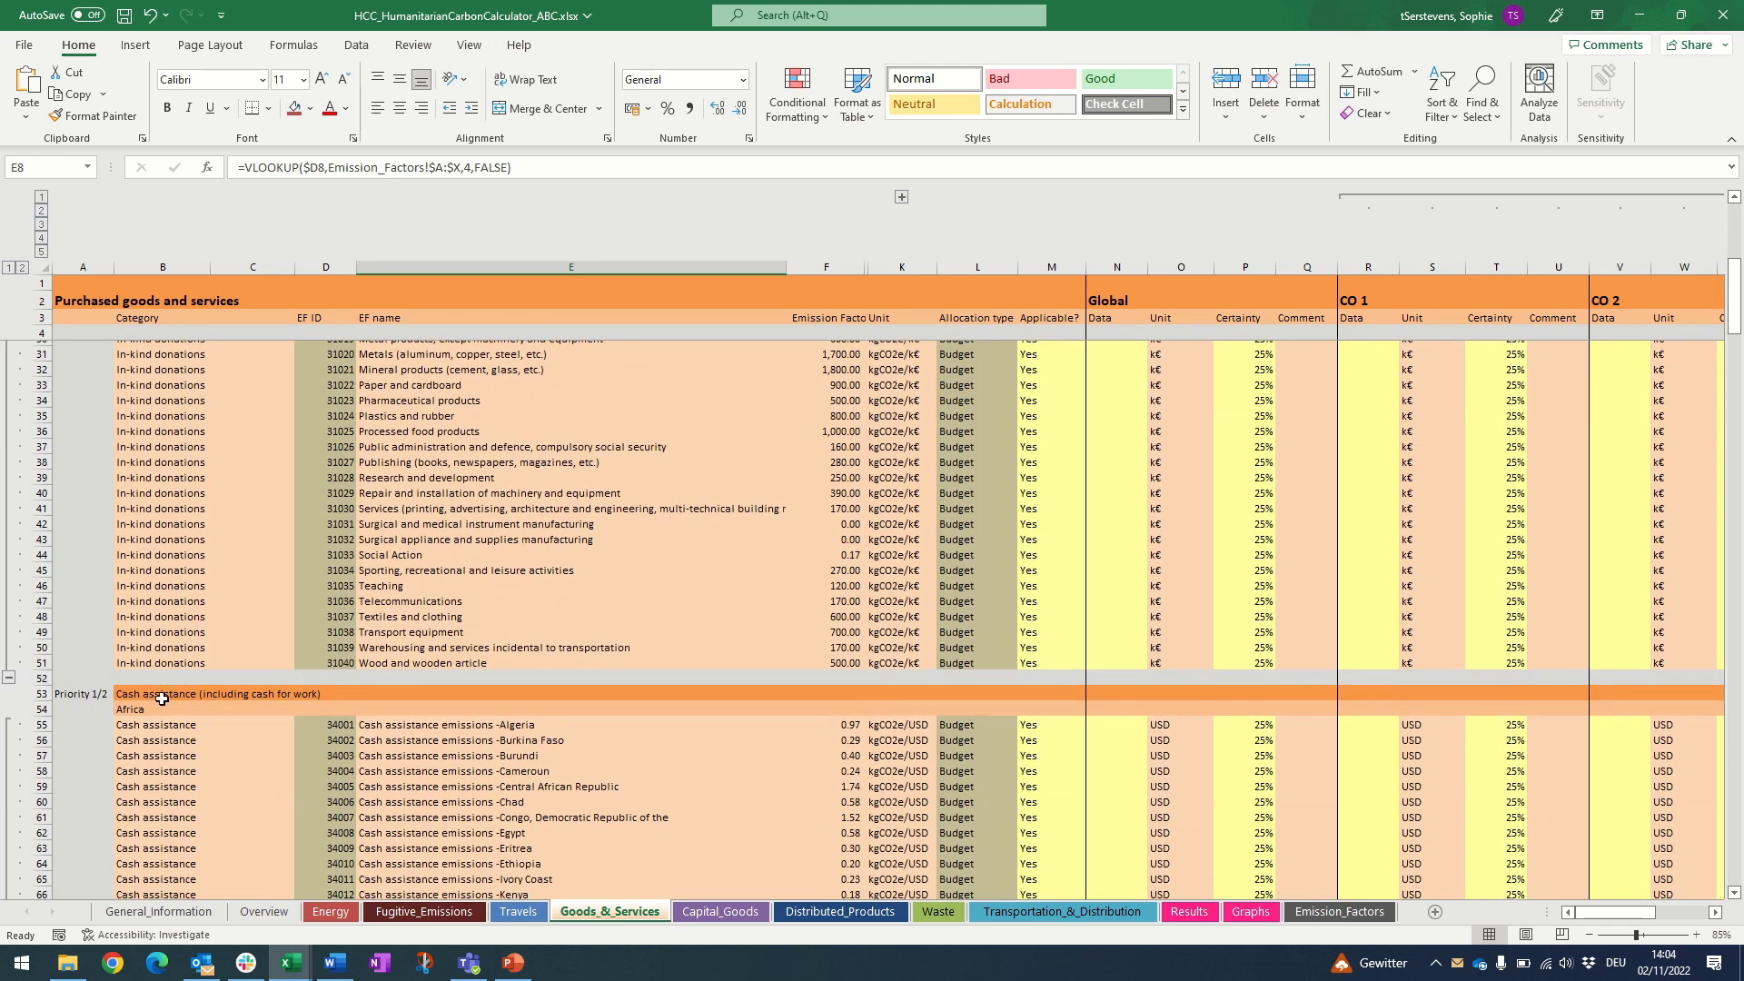
{"action": "left_click", "coordinate": [161, 694]}
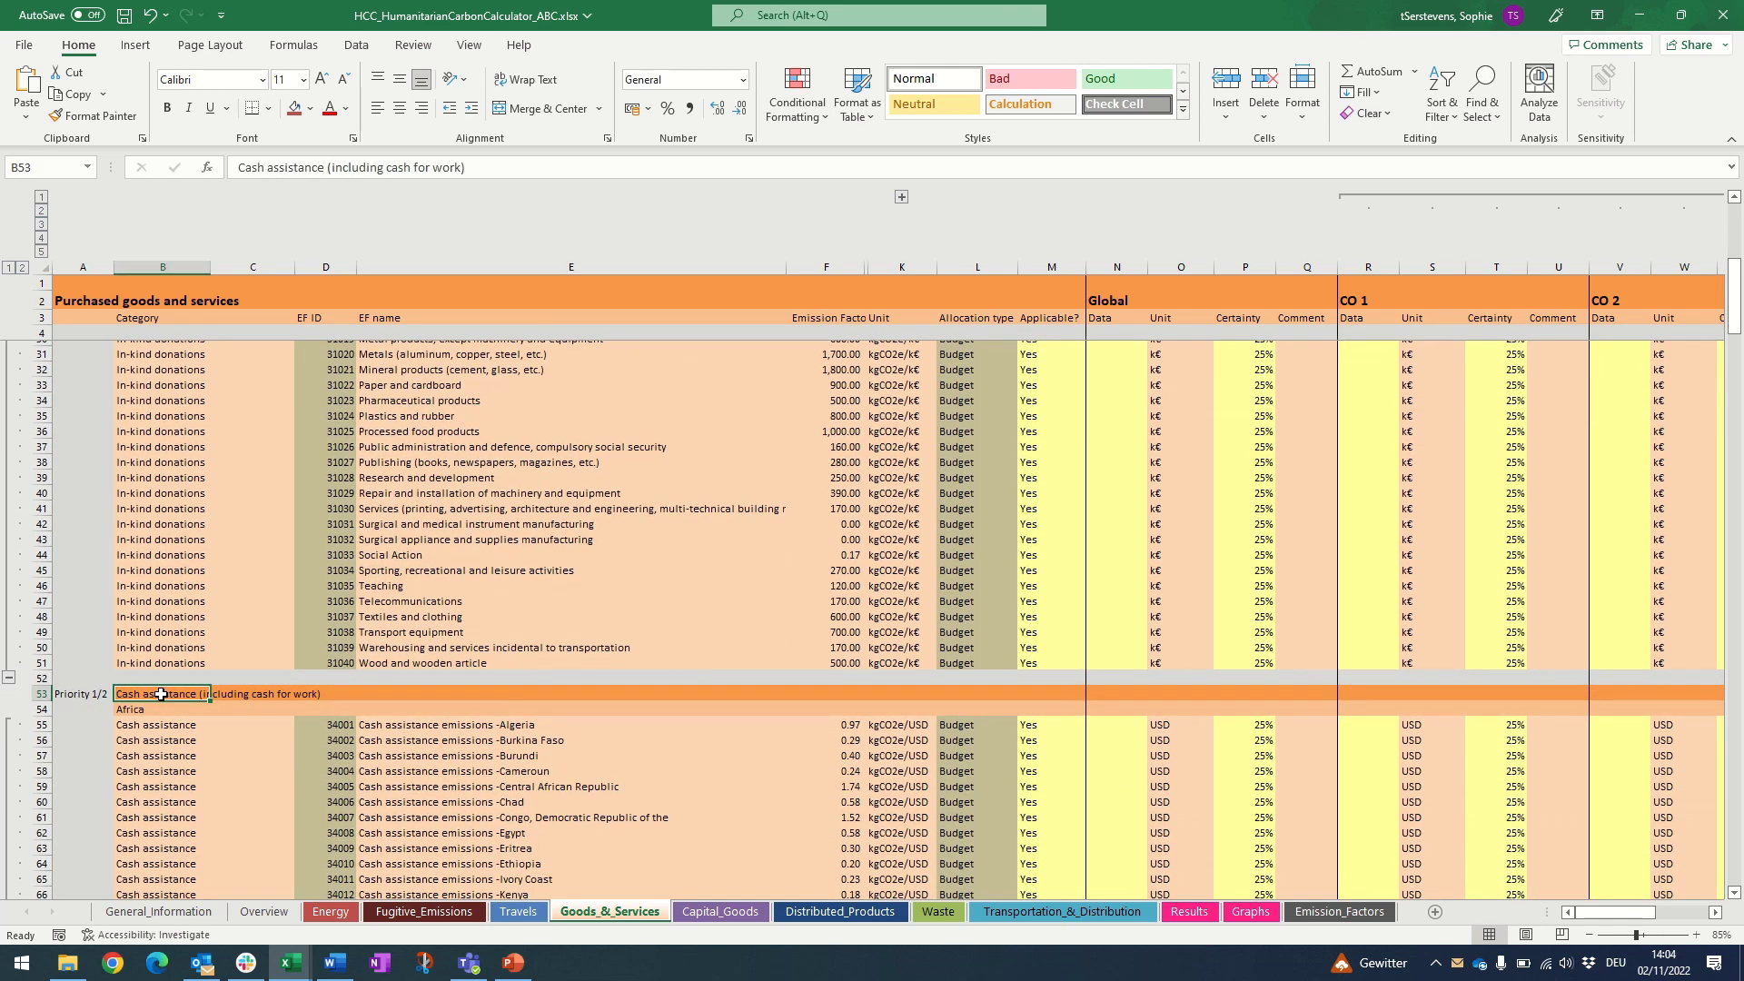
{"action": "scroll", "coordinate": [354, 707], "scroll_direction": "down", "scroll_amount": 3}
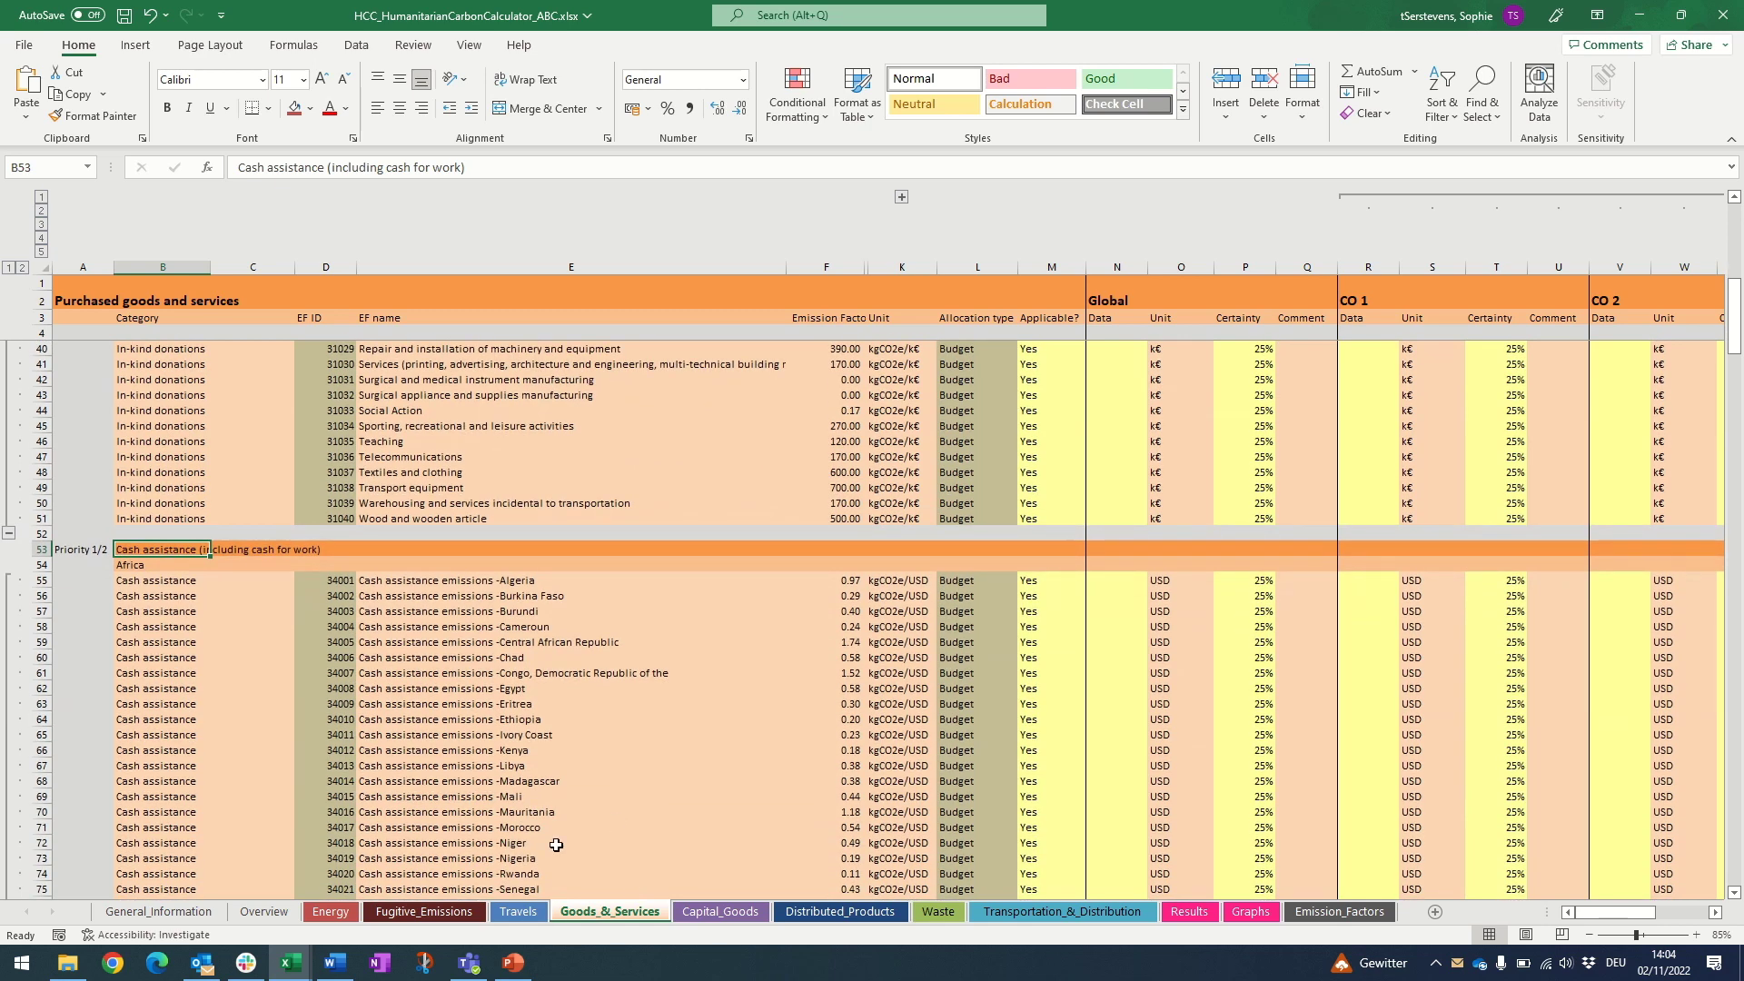
{"action": "scroll", "coordinate": [663, 693], "scroll_direction": "down", "scroll_amount": 1}
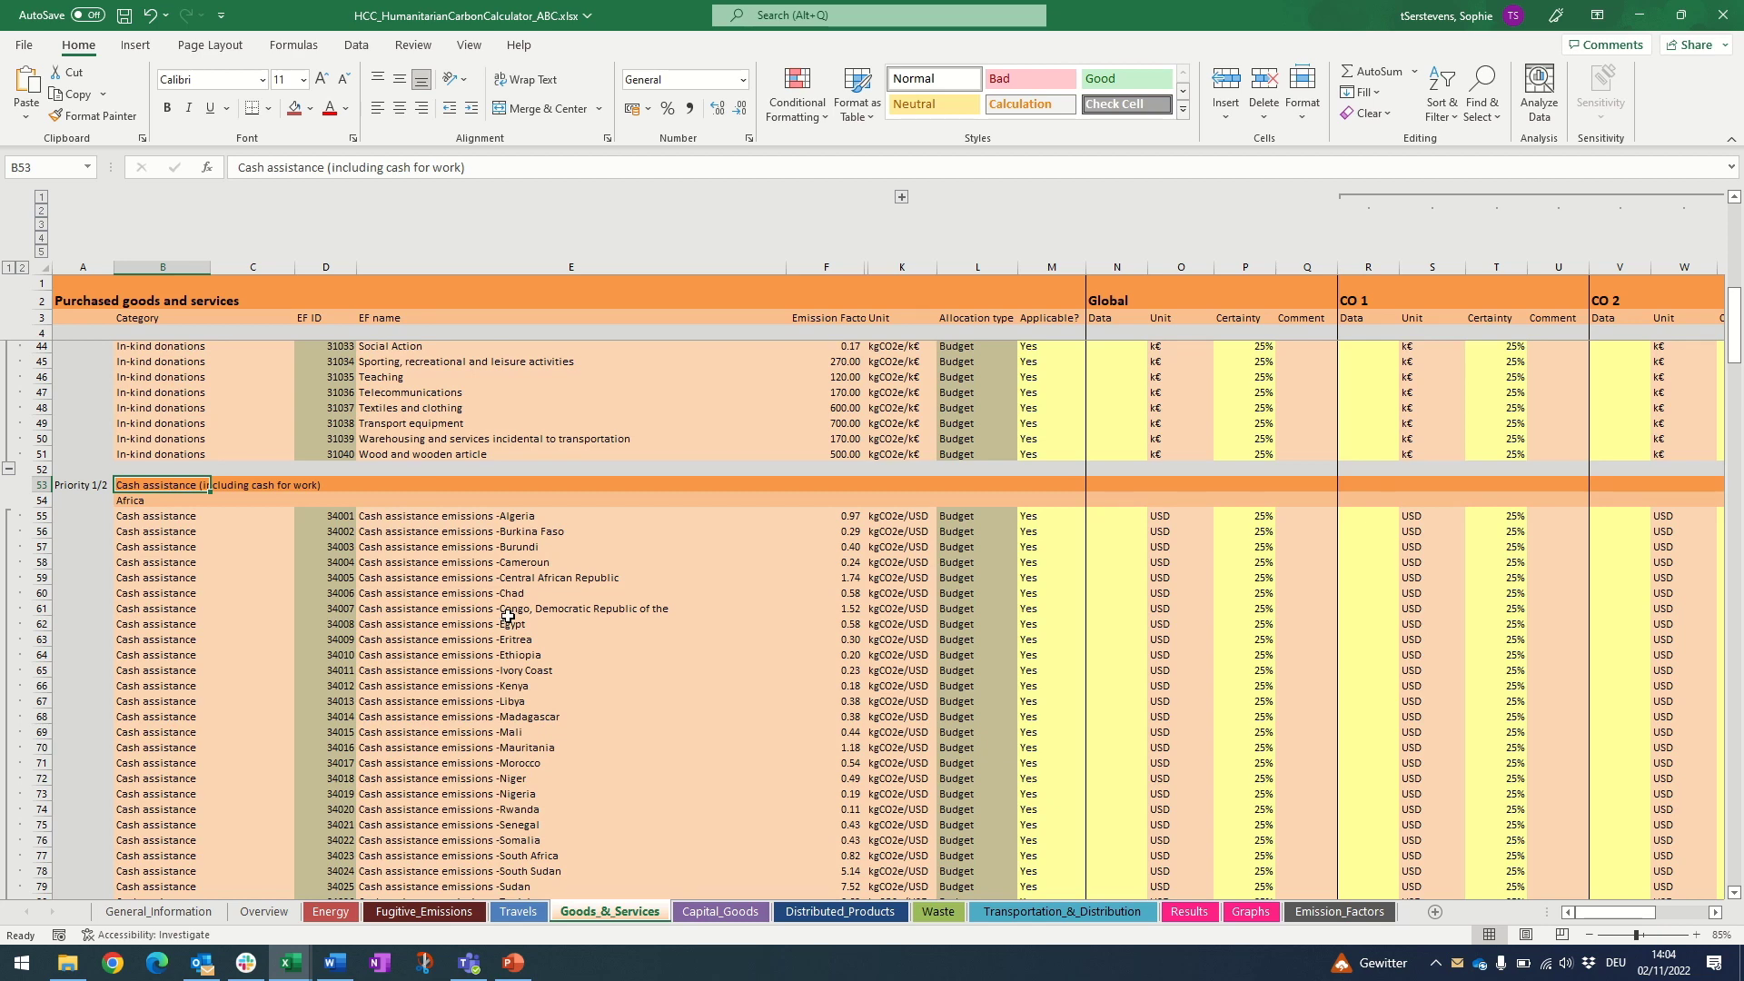
{"action": "scroll", "coordinate": [508, 616], "scroll_direction": "down", "scroll_amount": 1}
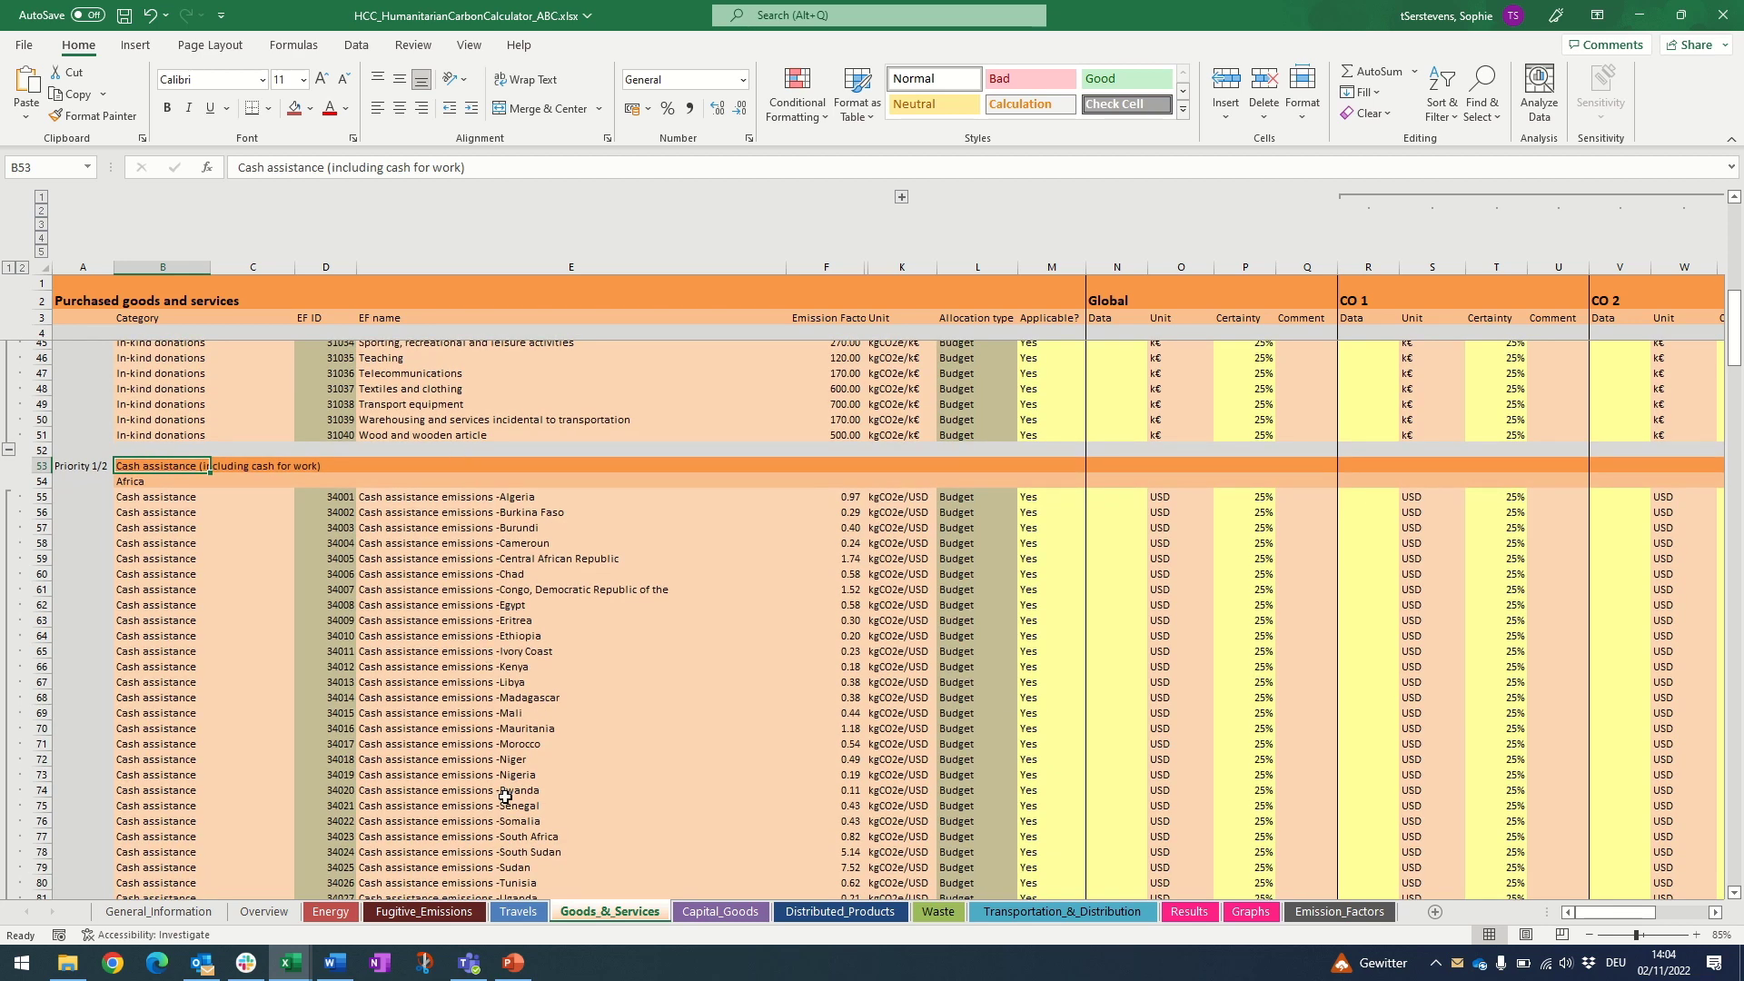
{"action": "scroll", "coordinate": [505, 795], "scroll_direction": "down", "scroll_amount": 1}
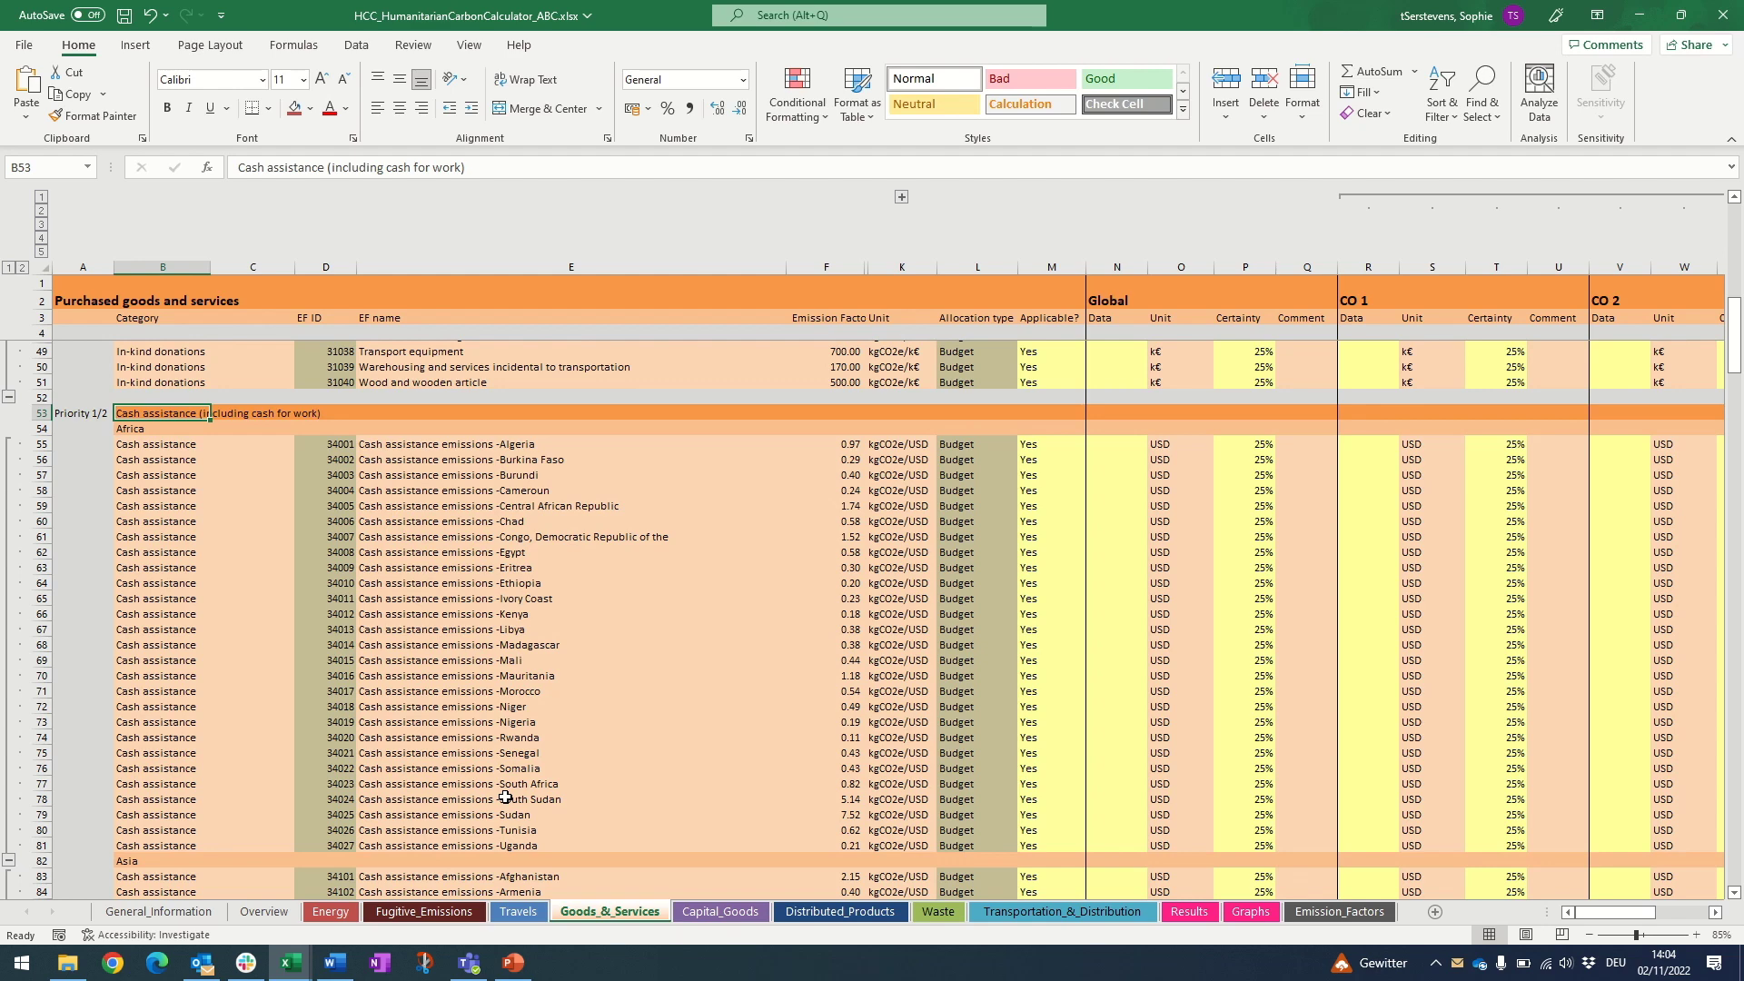
Enter 98000 USD as the Global data for Cash assistance emissions - Algeria.
{"action": "left_click", "coordinate": [472, 444]}
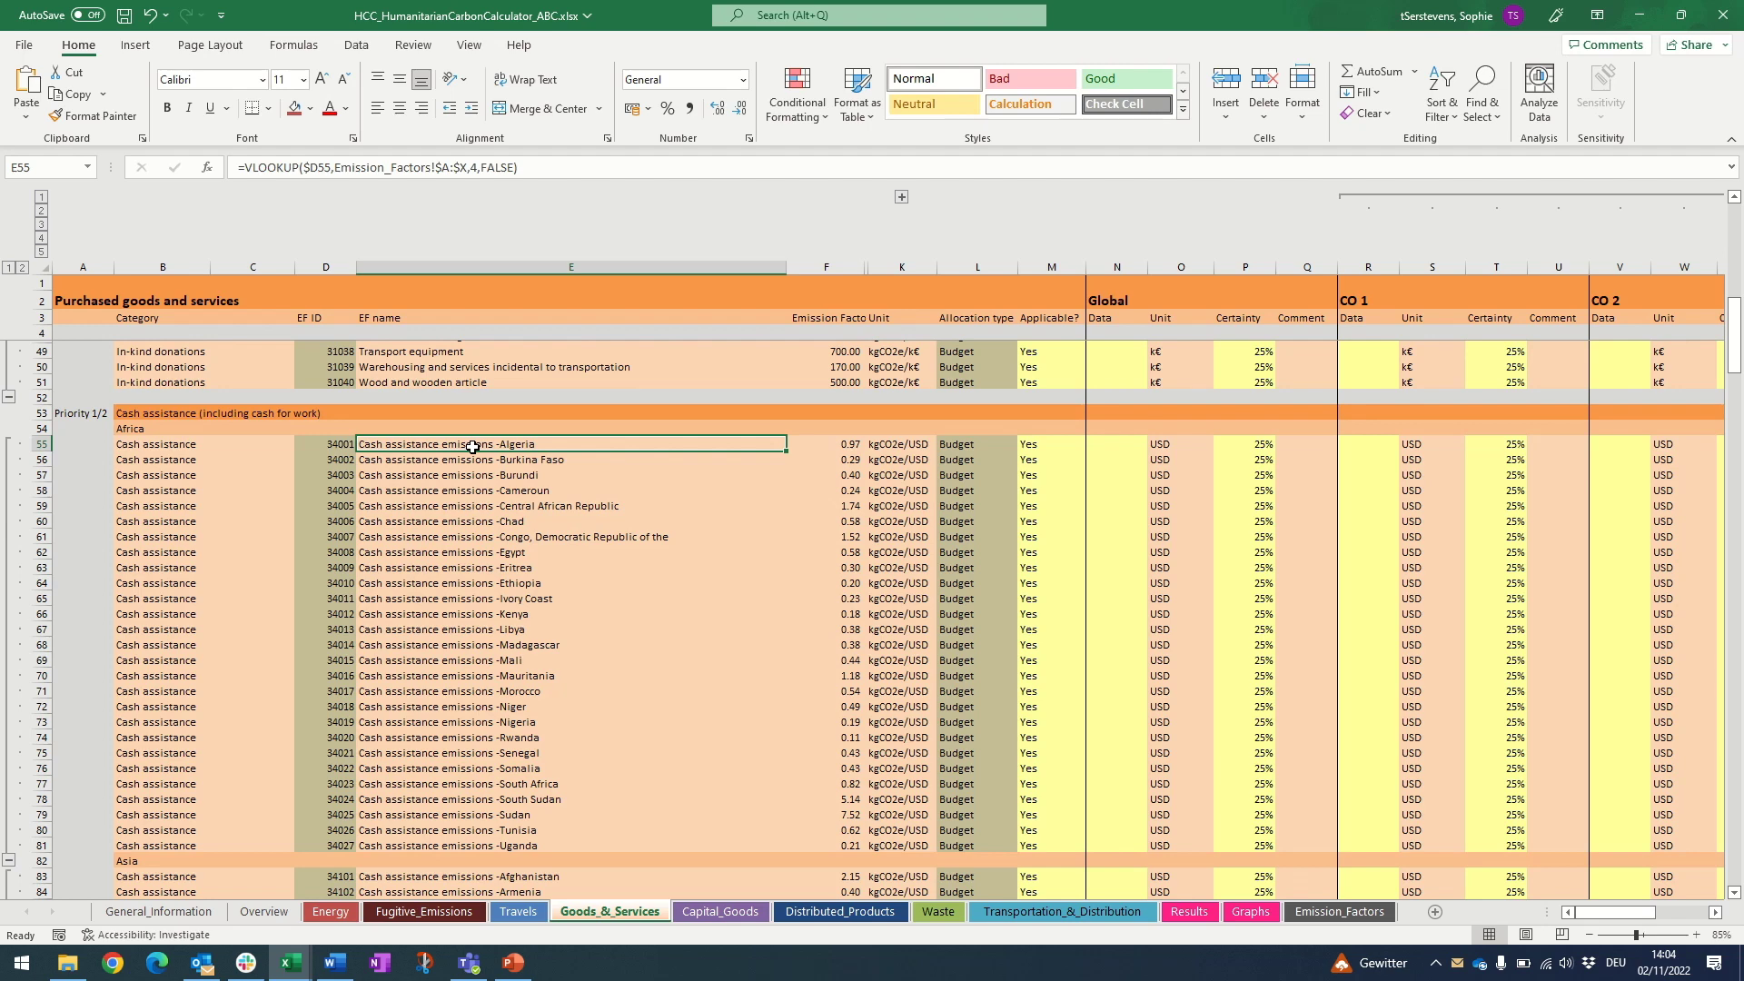
{"action": "key", "text": "Left"}
{"action": "key", "text": "Right"}
{"action": "key", "text": "Right"}
{"action": "key", "text": "Right"}
{"action": "key", "text": "Right"}
{"action": "key", "text": "Right"}
{"action": "key", "text": "Right"}
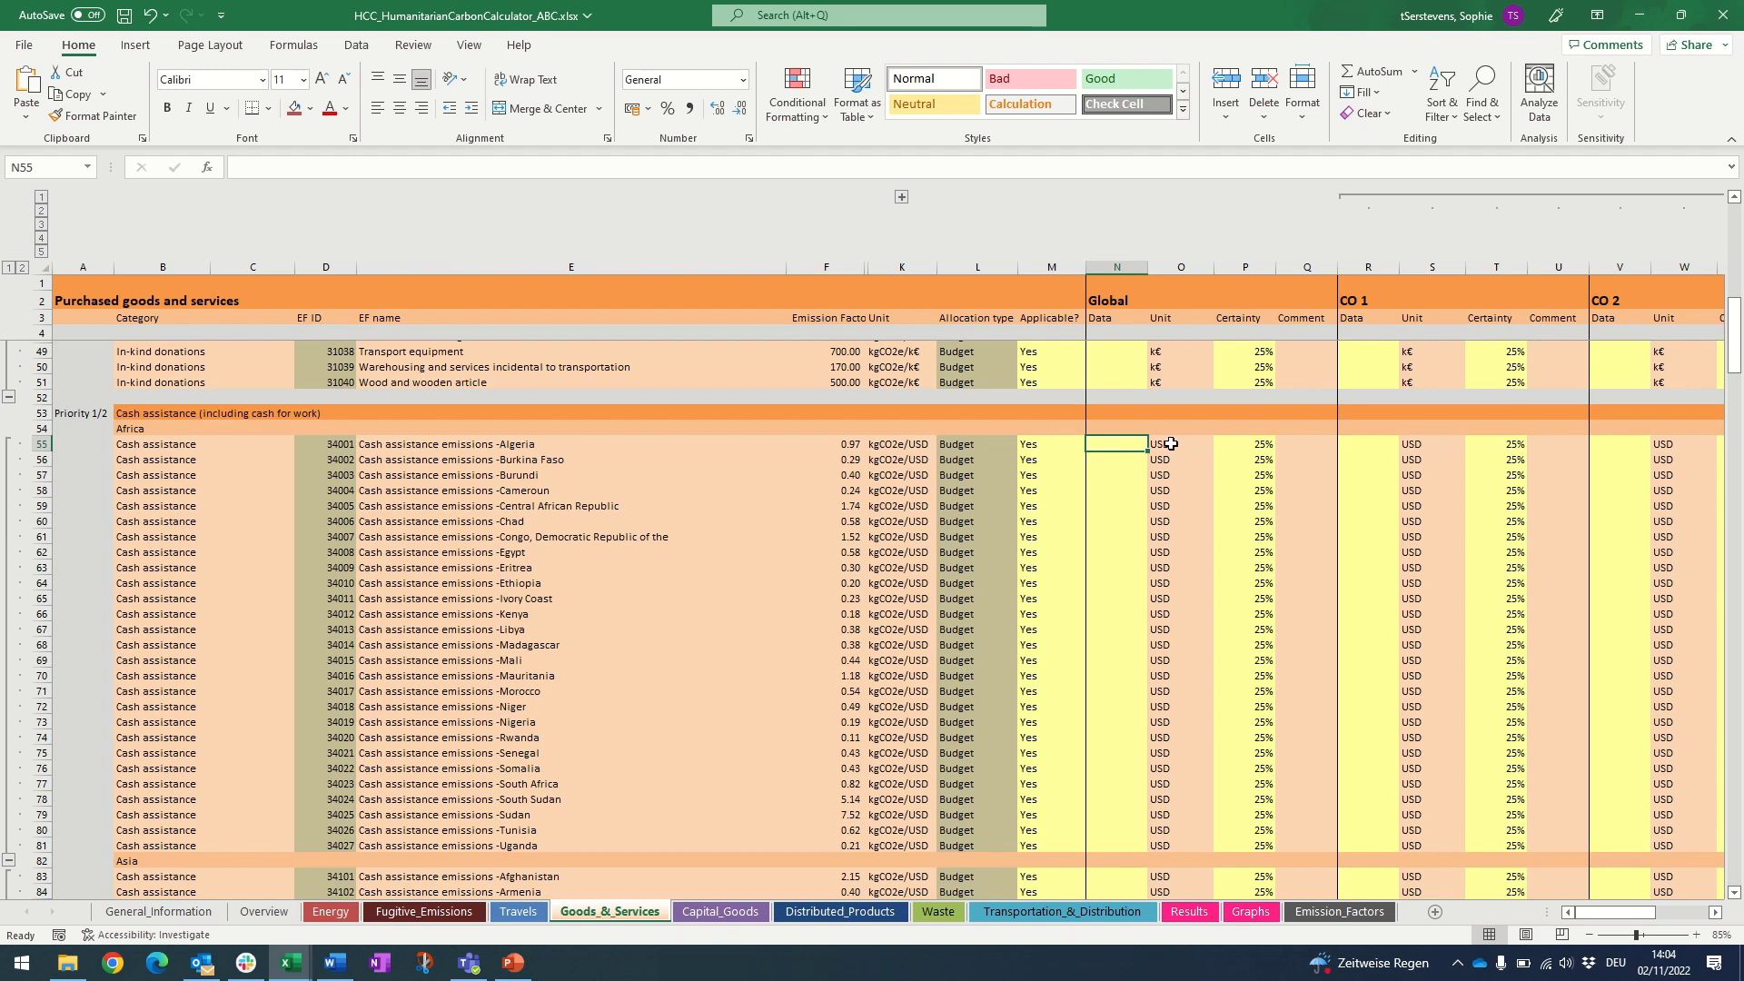
{"action": "type", "text": "98"}
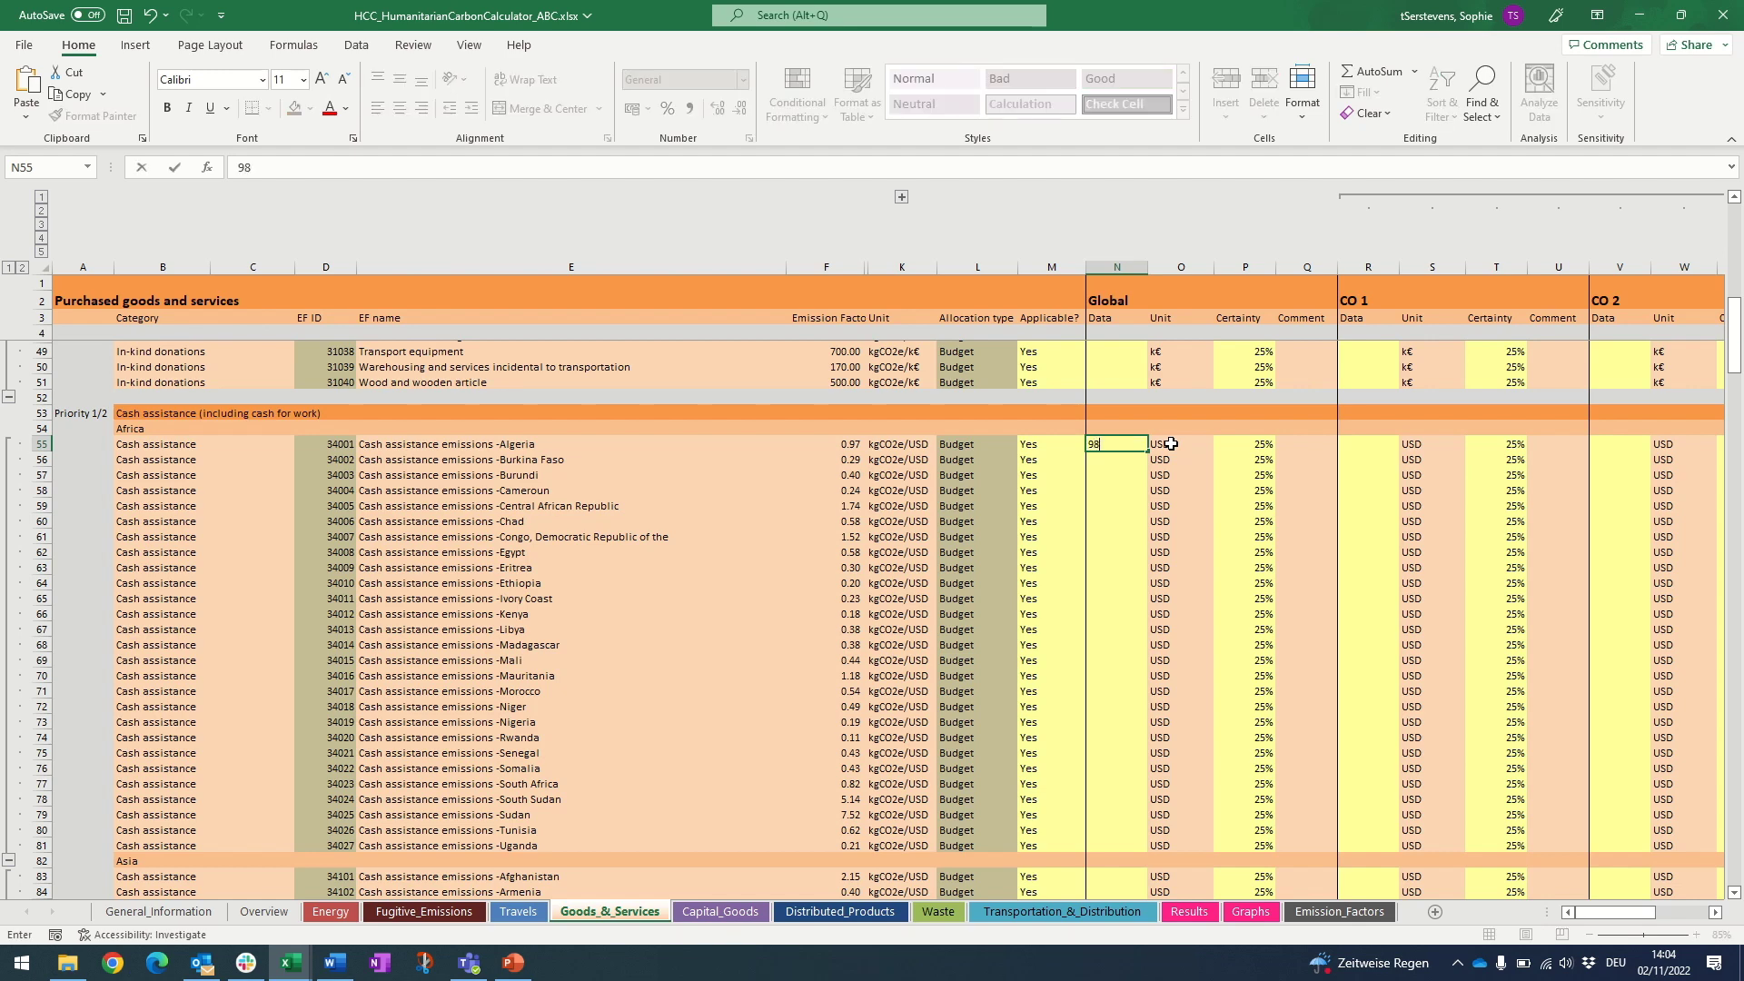
{"action": "type", "text": "000"}
{"action": "key", "text": "Return"}
{"action": "key", "text": "Up"}
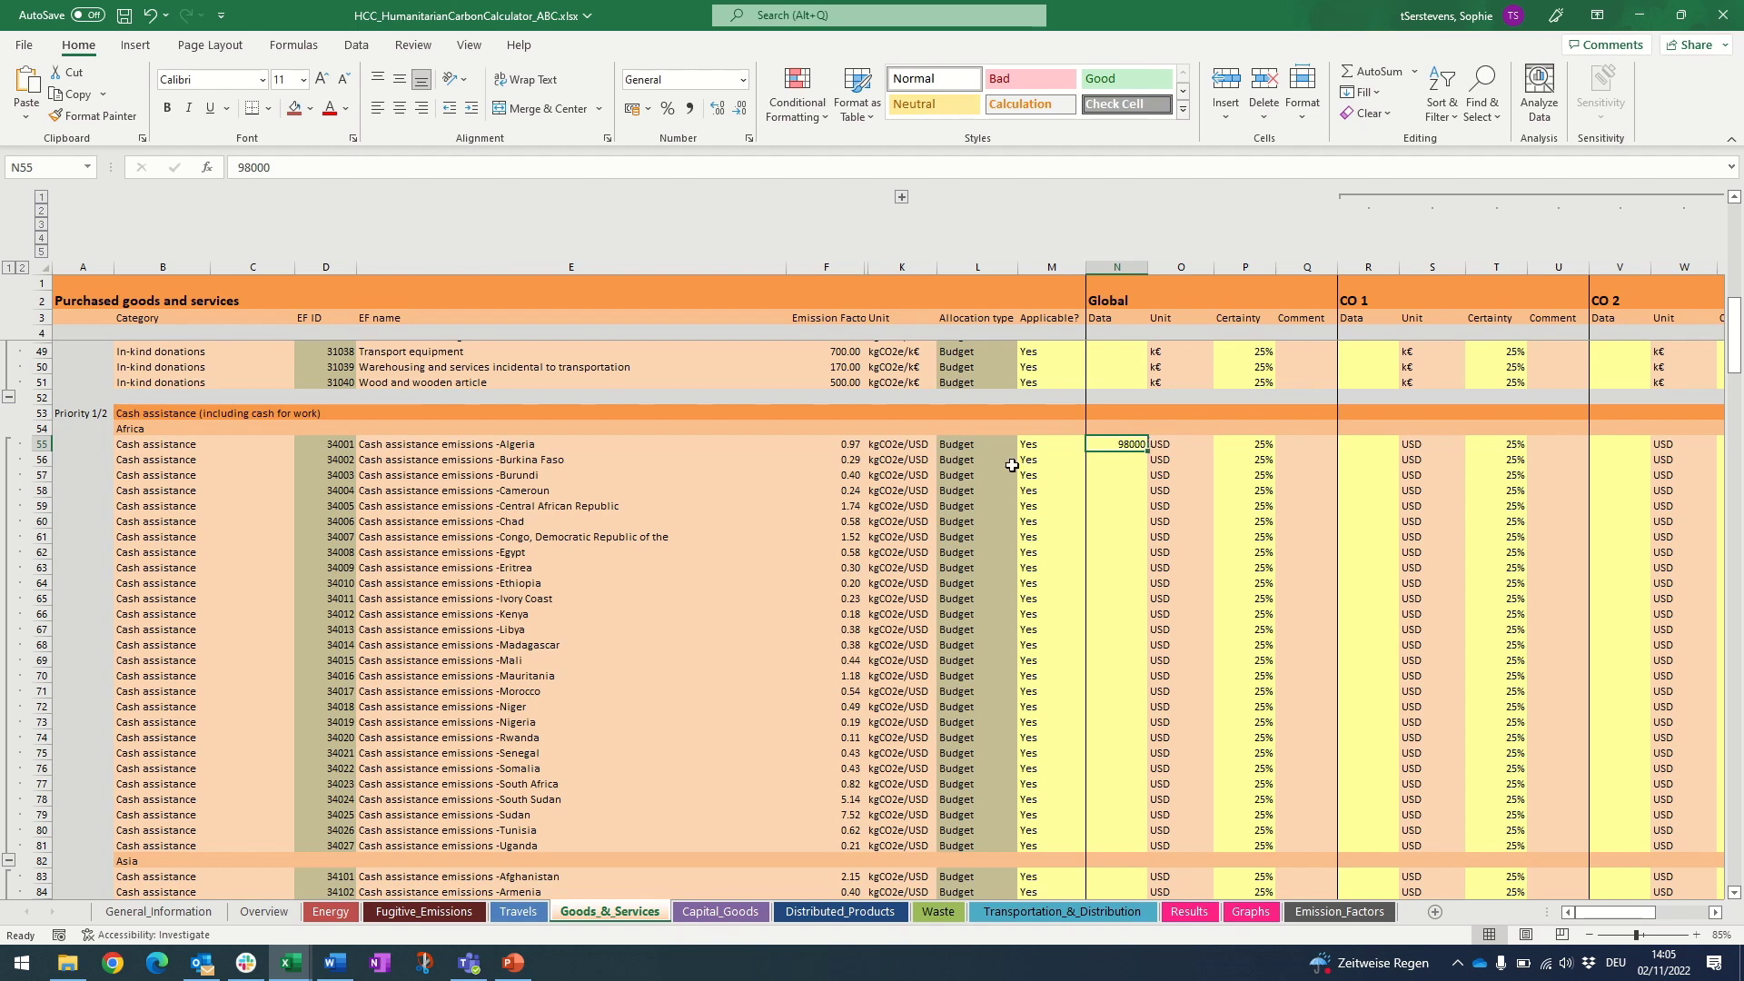
{"action": "scroll", "coordinate": [917, 478], "scroll_direction": "down", "scroll_amount": 1}
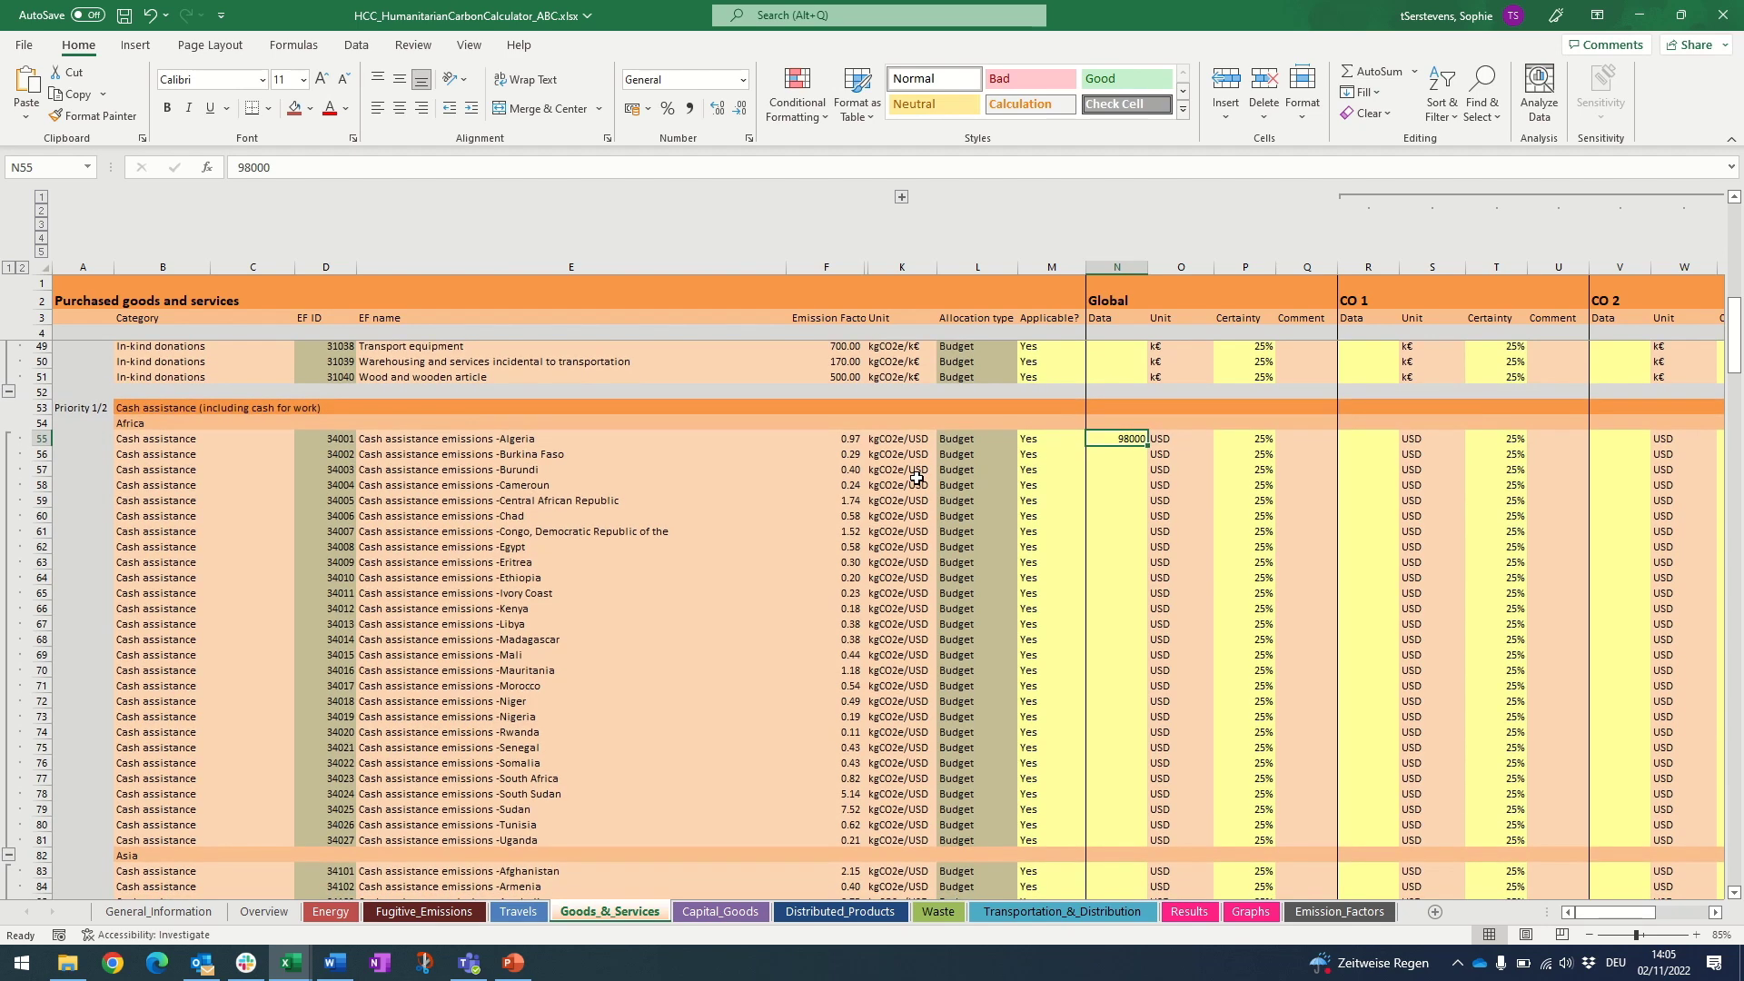